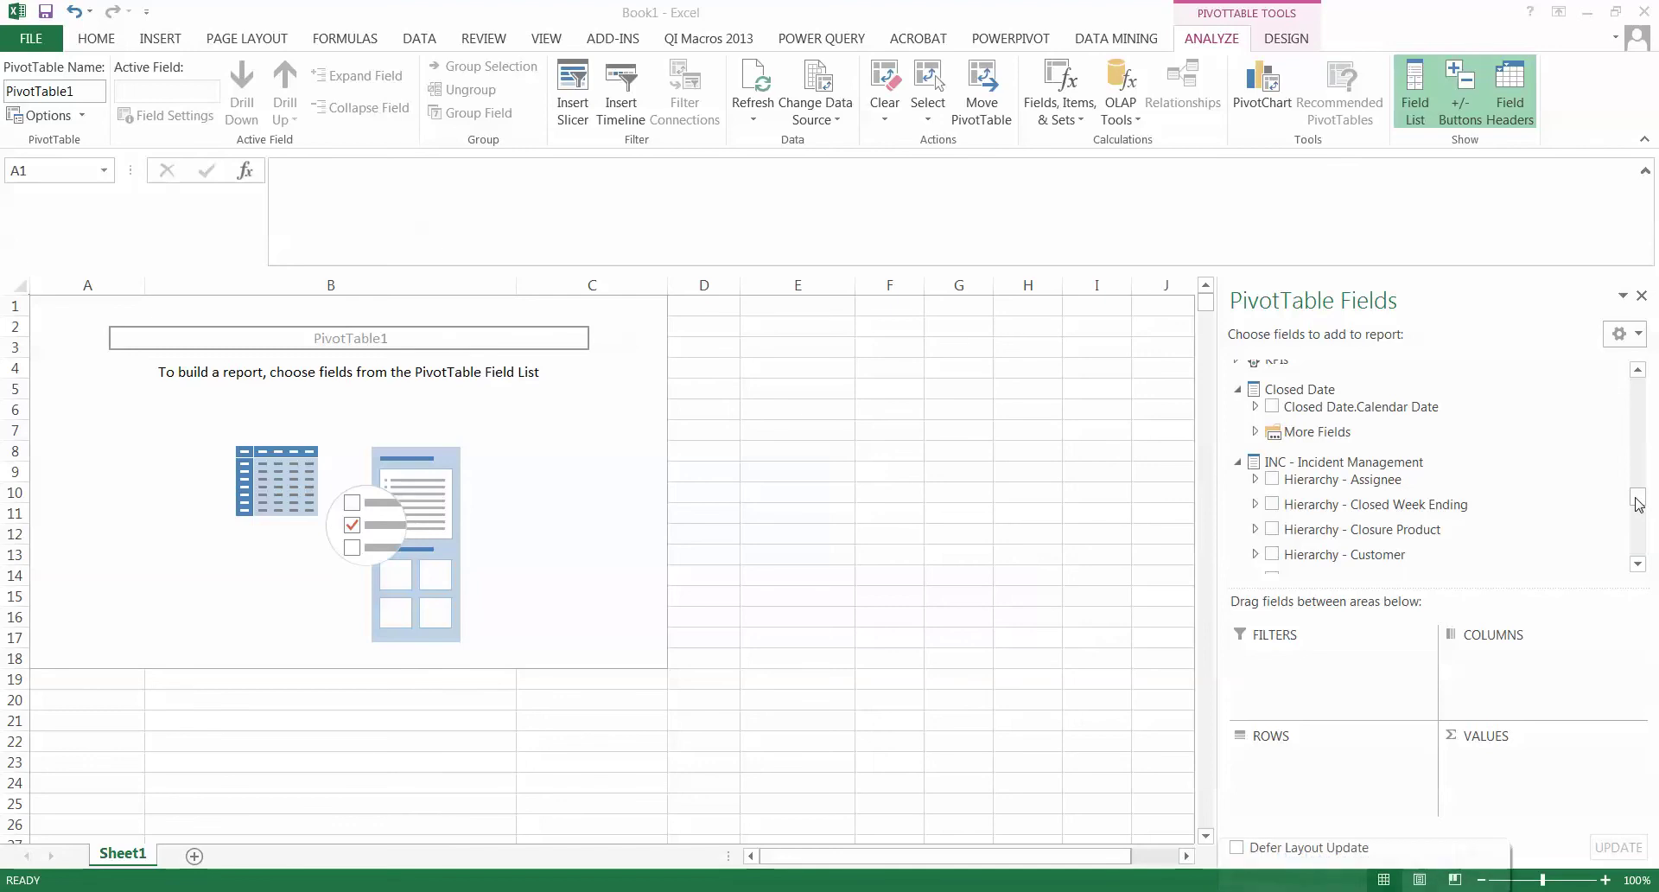
Add Closed Incidents from Incident Counts as the PivotTable's values and Hierarchy - Closure Product as its rows.
{"action": "left_click_drag", "start_coordinate": [1638, 492], "coordinate": [1647, 387]}
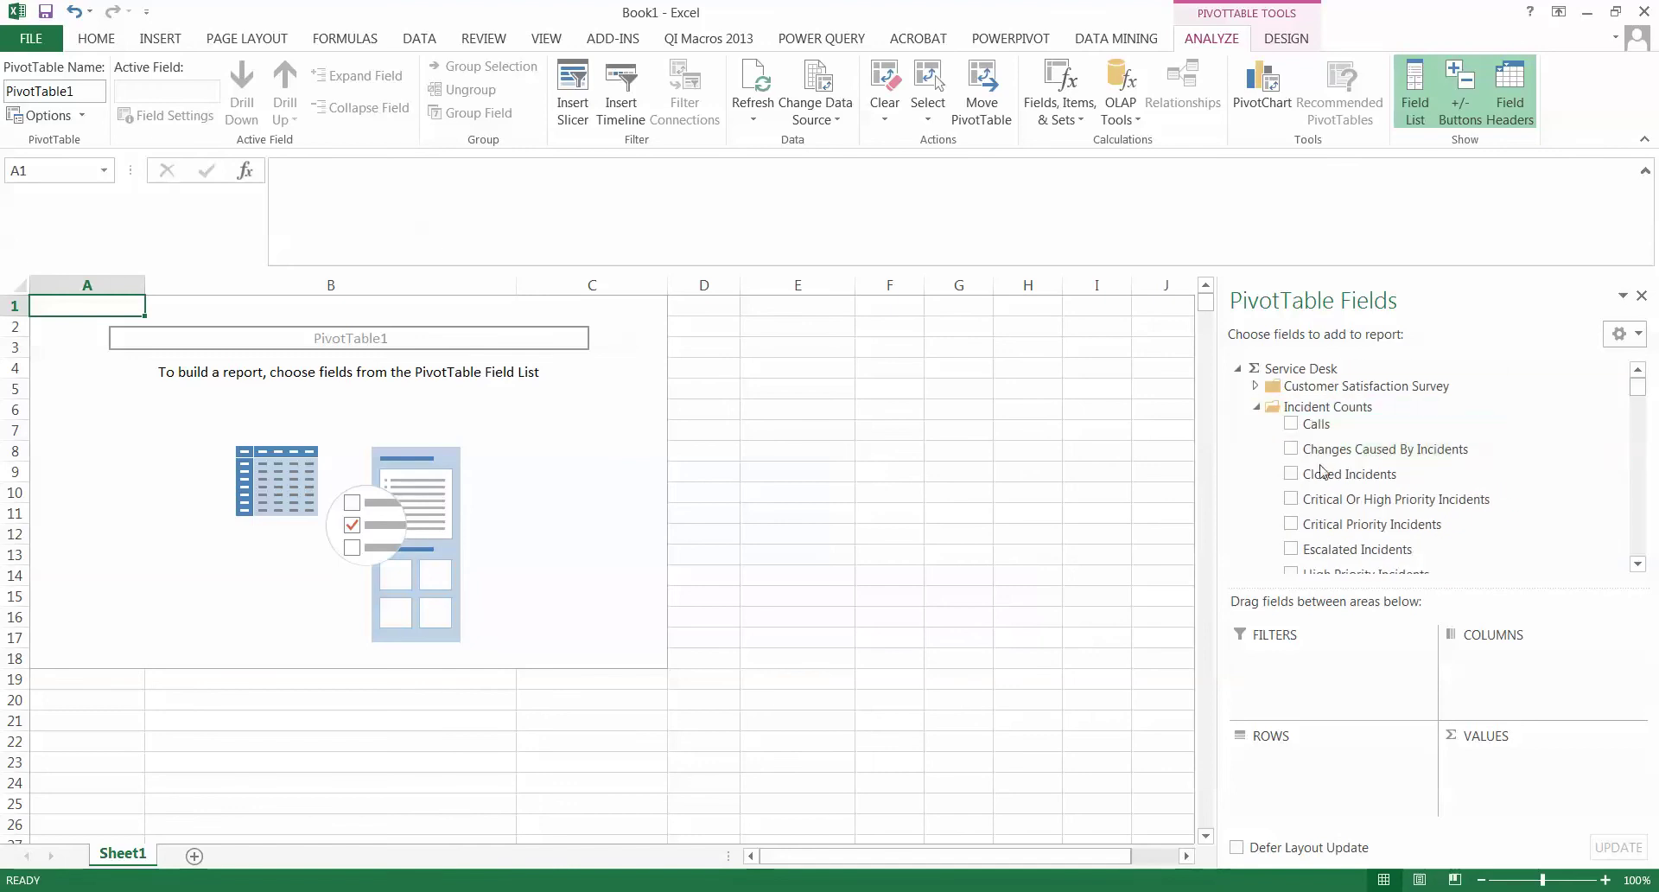
{"action": "left_click", "coordinate": [1292, 474]}
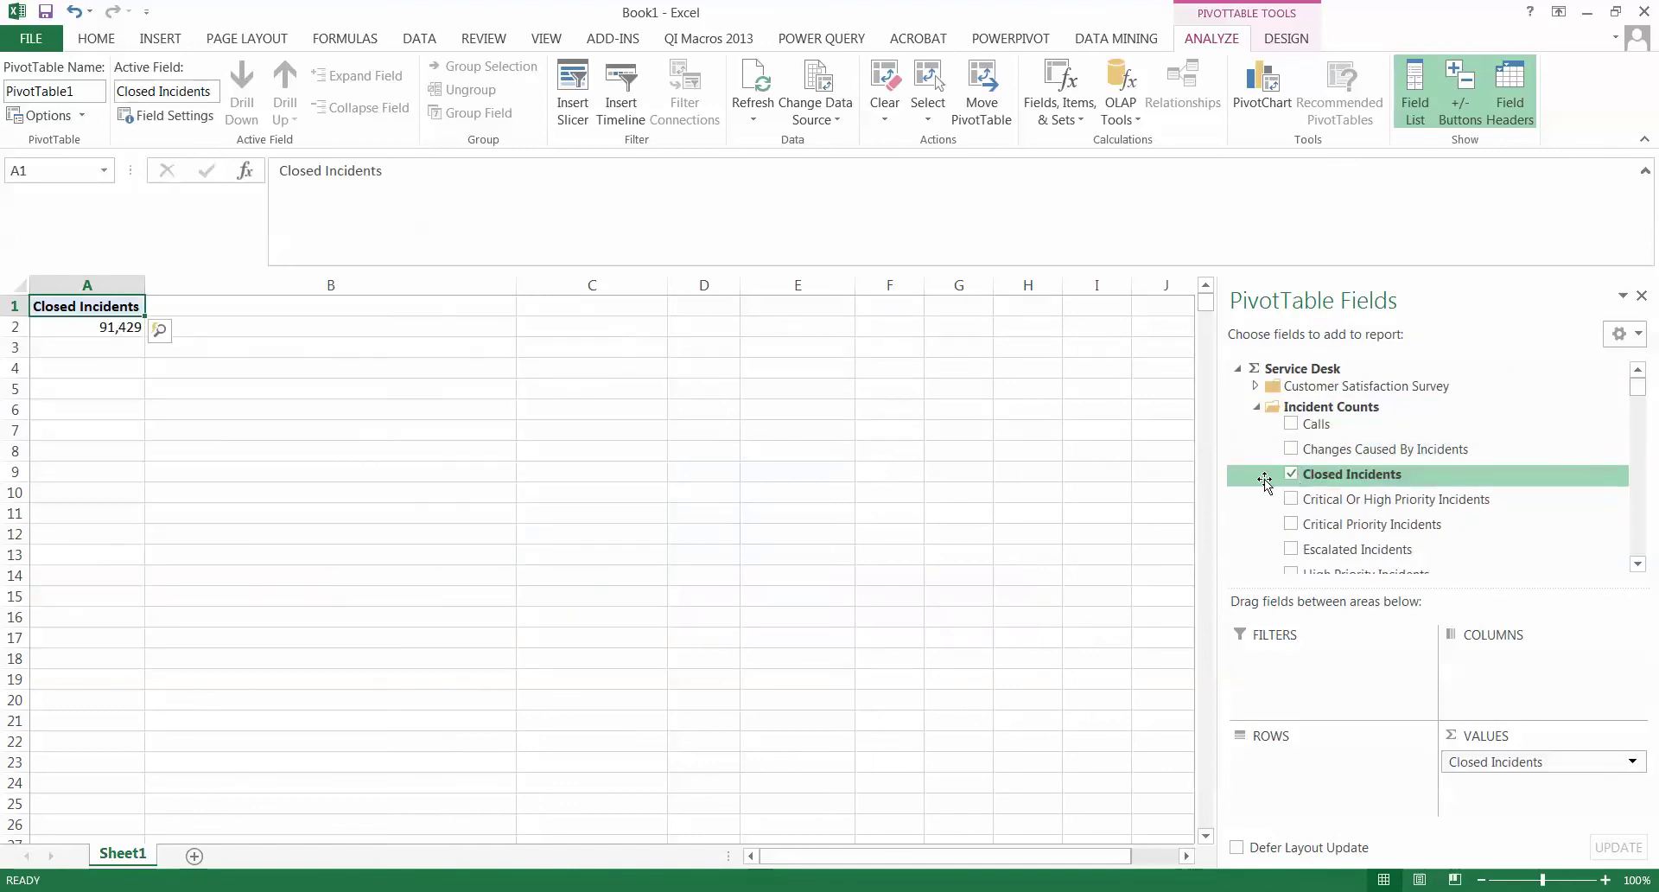
{"action": "left_click", "coordinate": [1256, 408]}
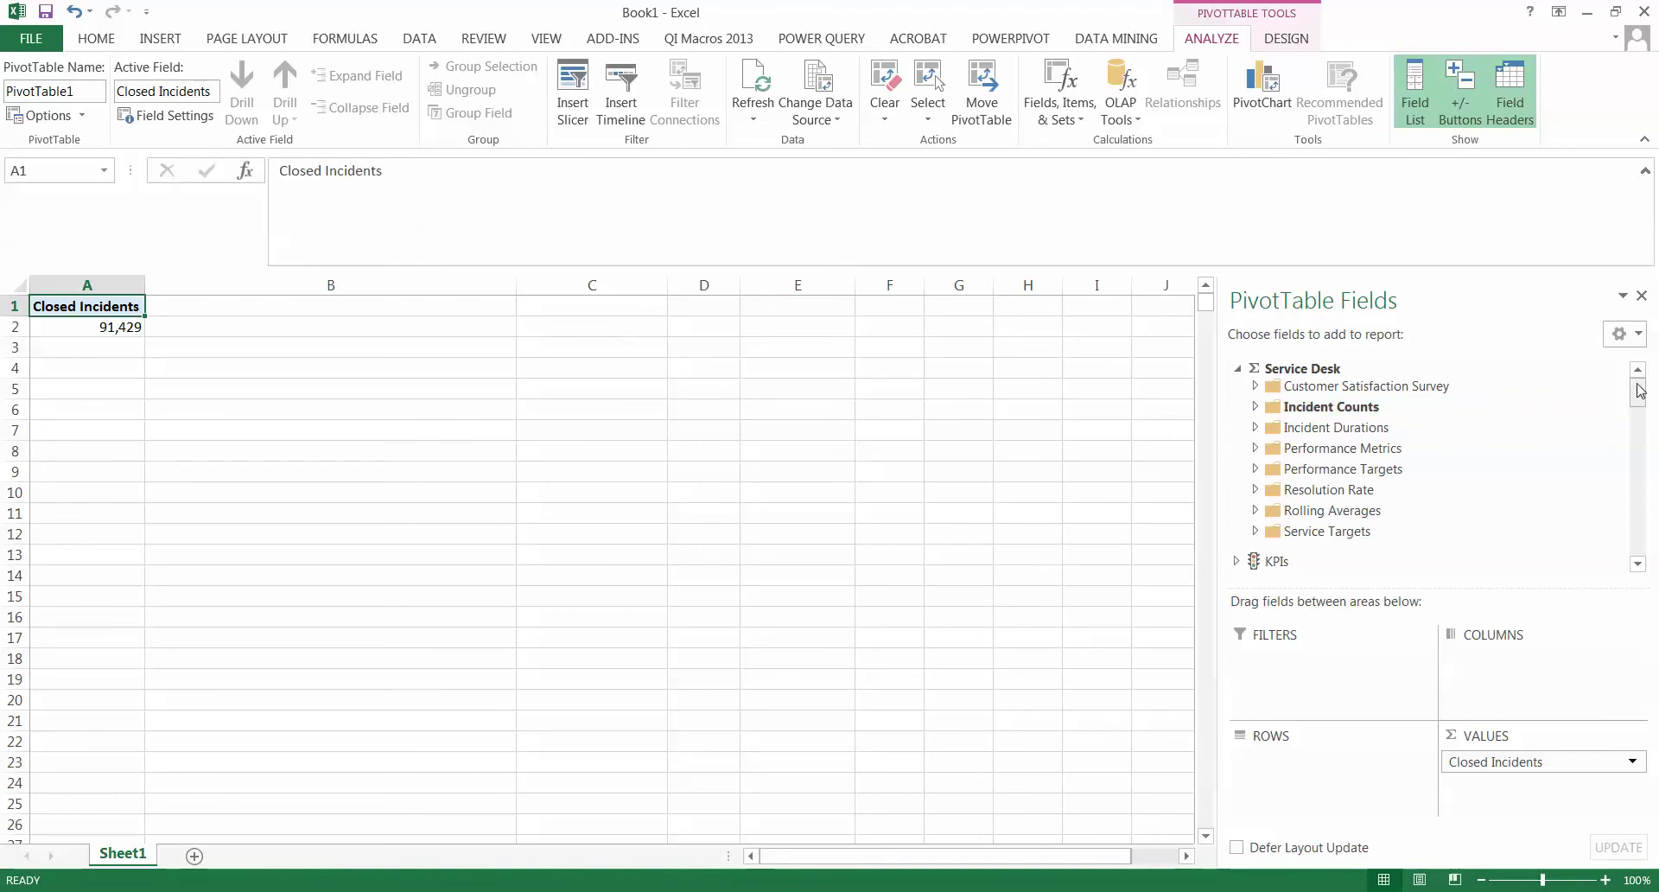
{"action": "left_click_drag", "start_coordinate": [1640, 393], "coordinate": [1642, 430]}
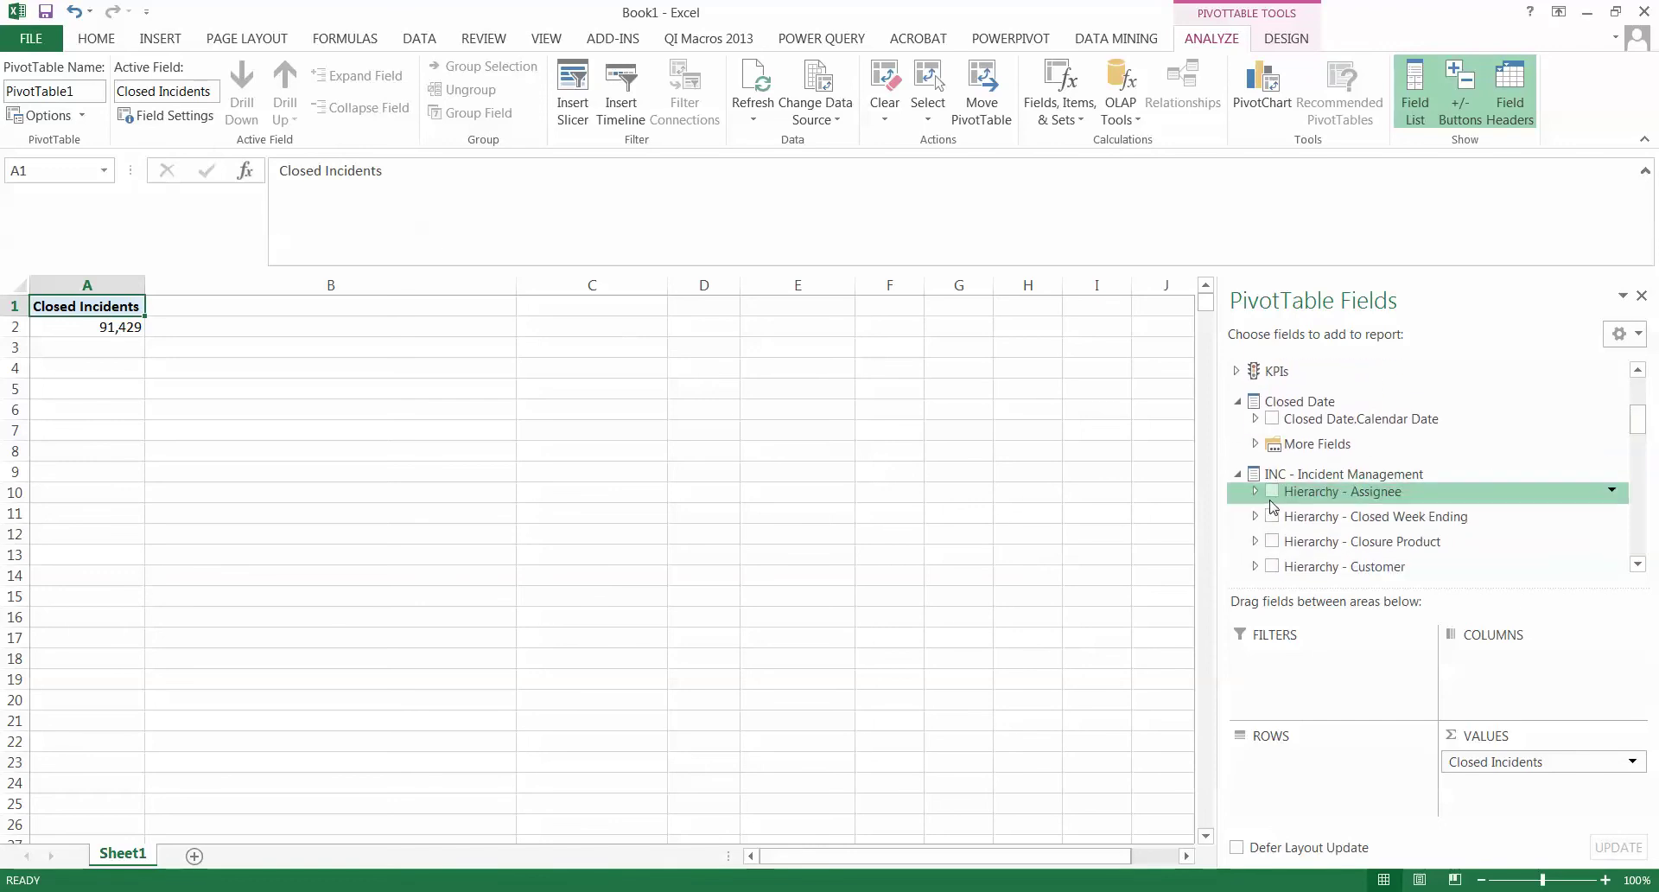
{"action": "scroll", "coordinate": [1287, 537], "scroll_direction": "down", "scroll_amount": 2}
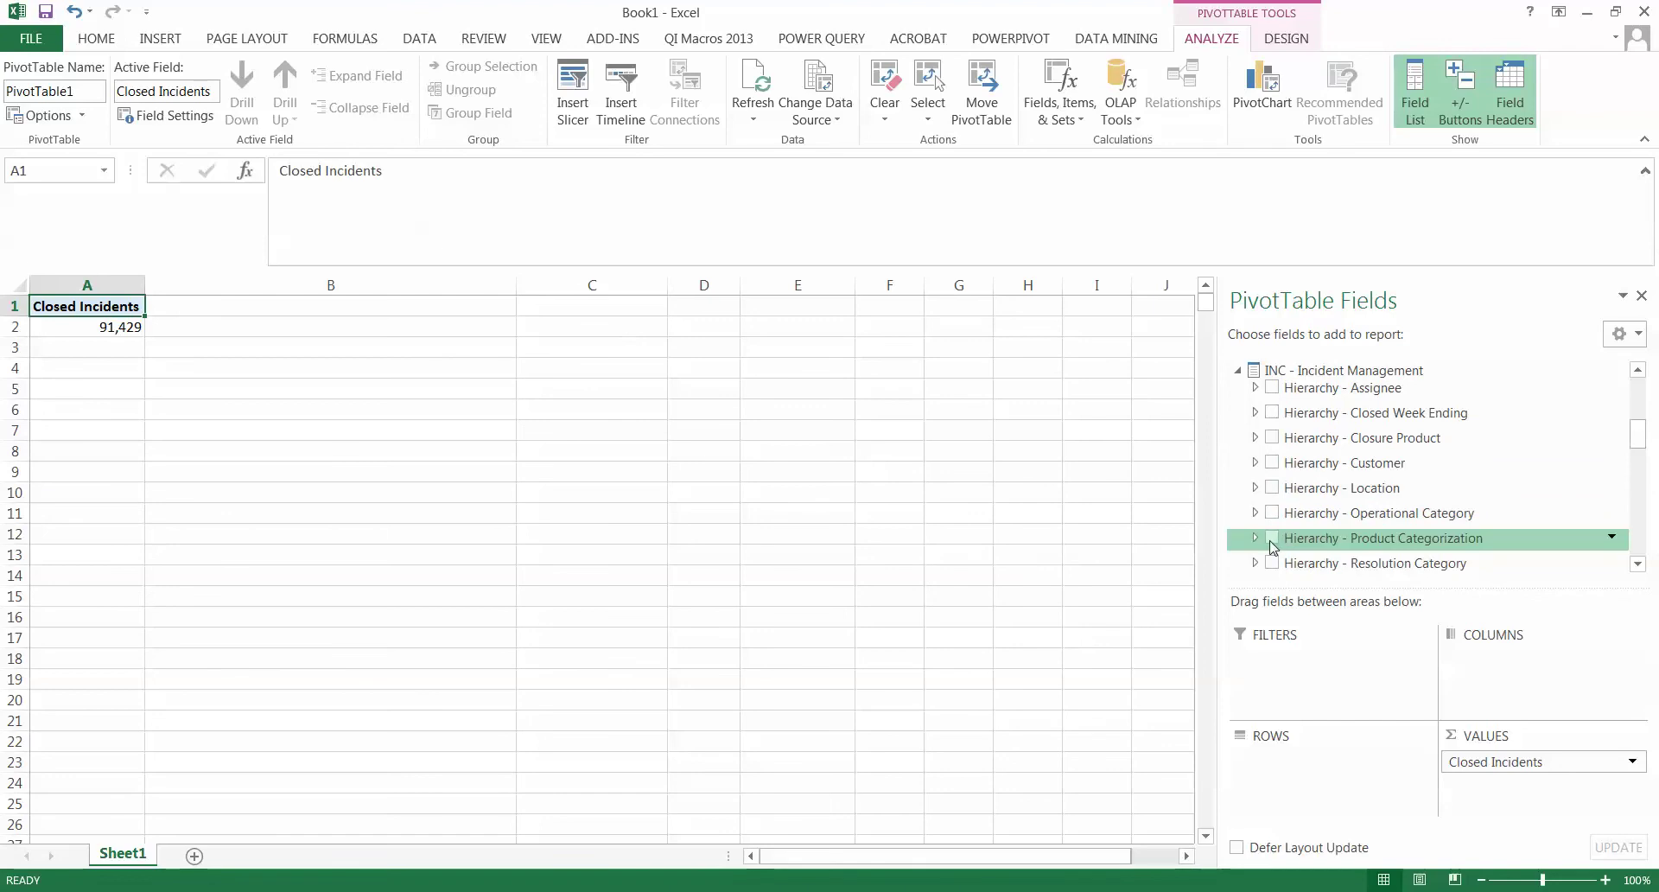
{"action": "left_click", "coordinate": [1283, 440]}
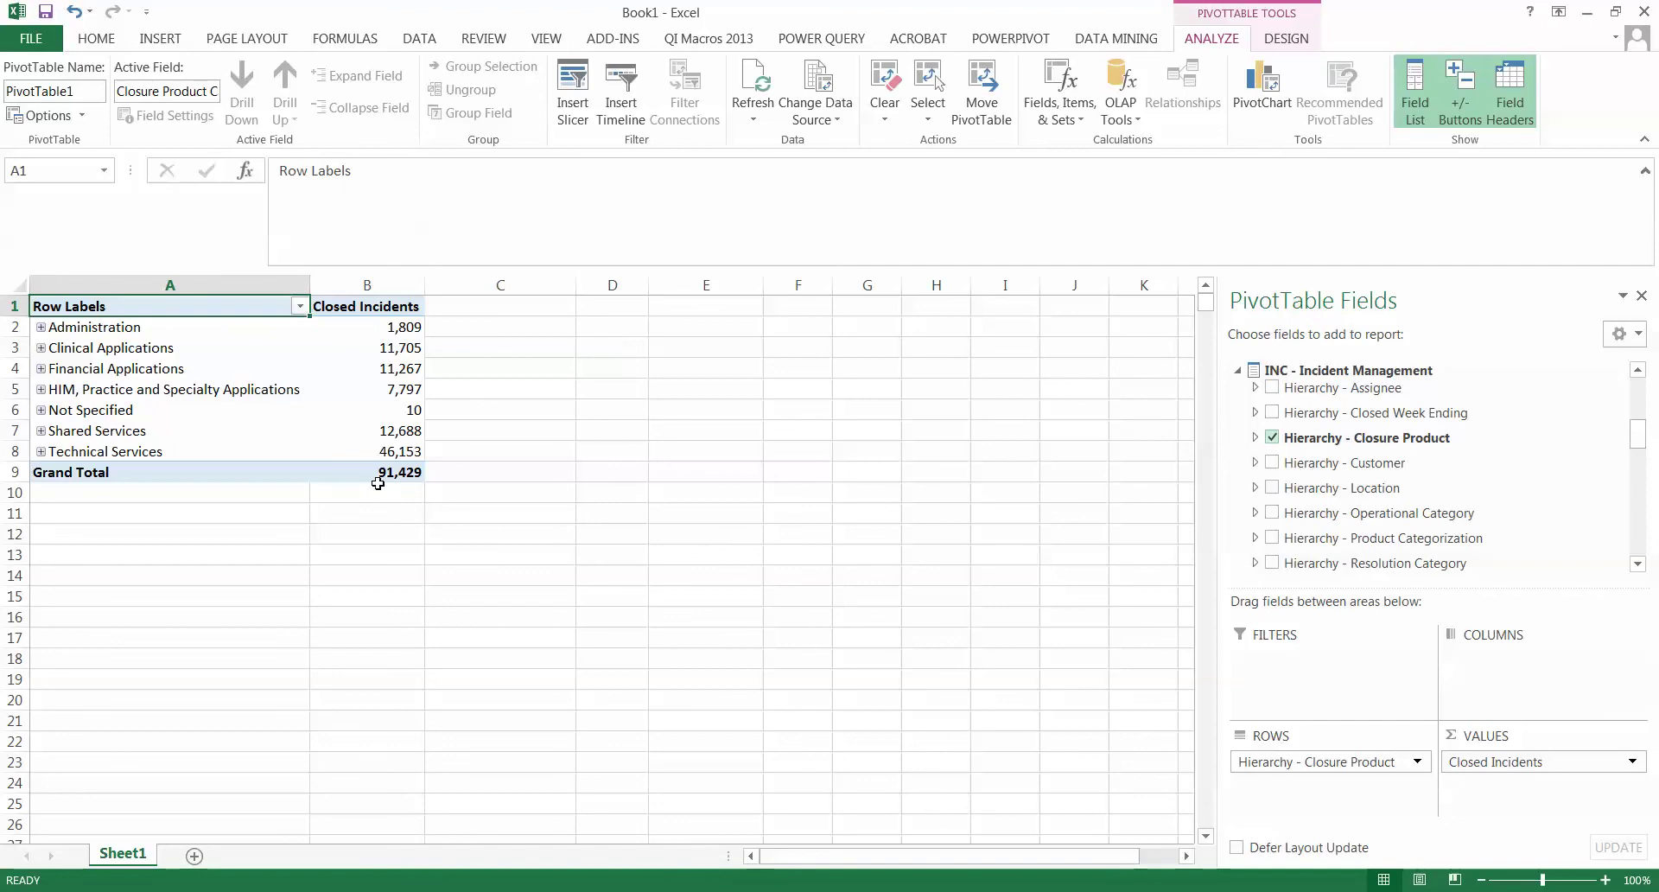
Expand Technical Services and sort its subcategories by Closed Incidents from largest to smallest.
{"action": "mouse_move", "coordinate": [388, 461]}
{"action": "left_click", "coordinate": [41, 450]}
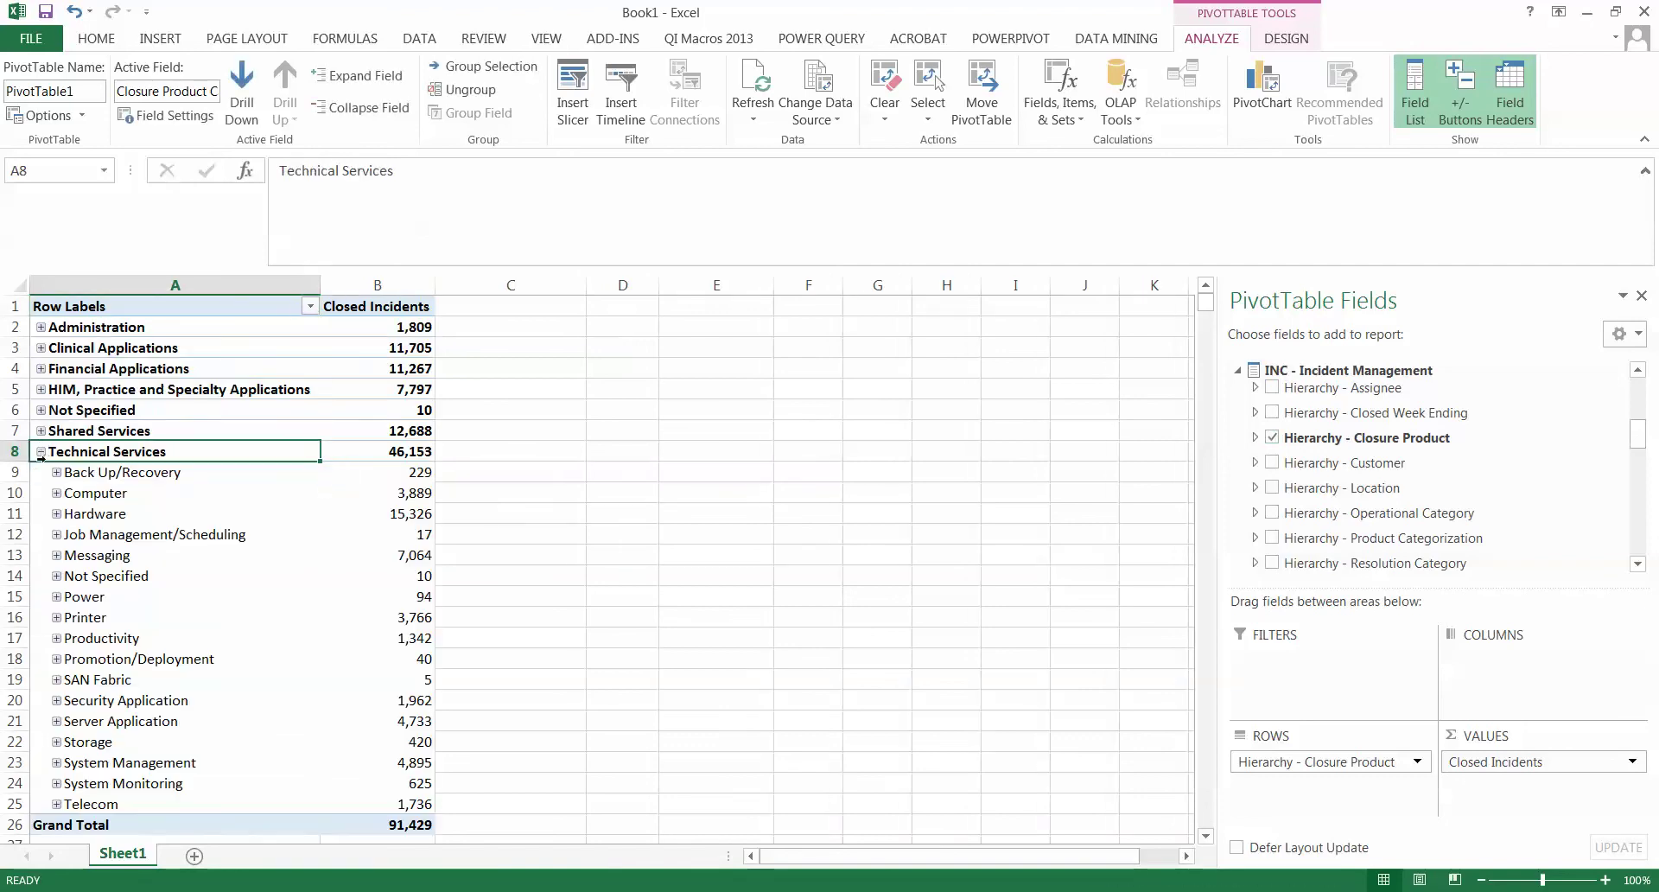
{"action": "left_click", "coordinate": [415, 478]}
{"action": "right_click", "coordinate": [415, 478]}
{"action": "mouse_move", "coordinate": [510, 601]}
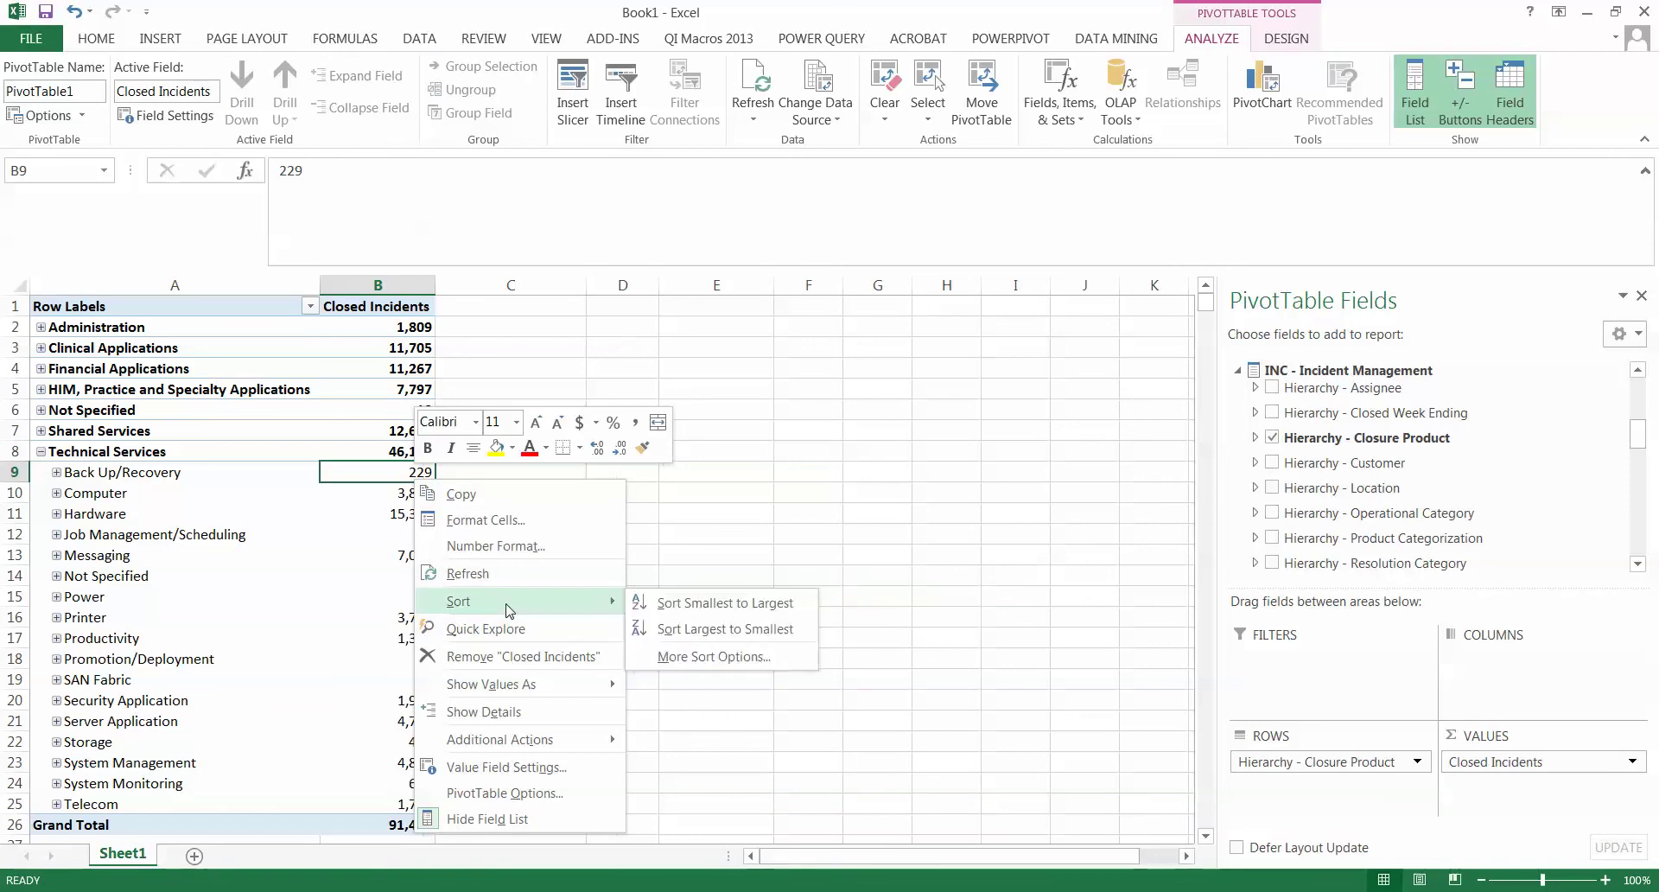
{"action": "left_click", "coordinate": [713, 629]}
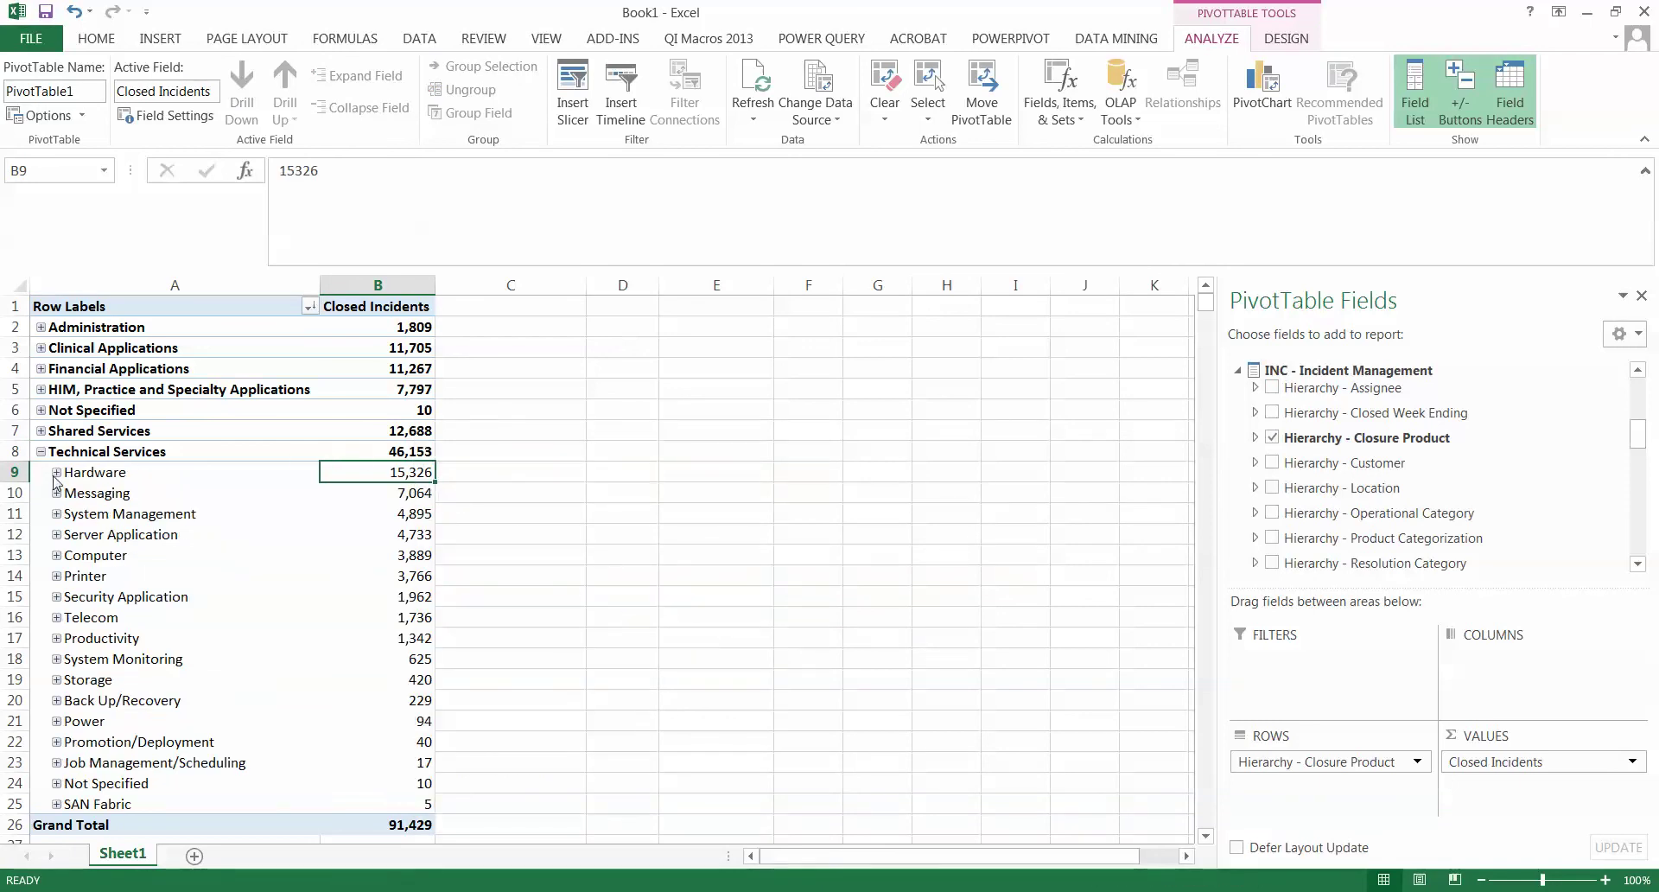
Show the Closed Incidents values as % of Column Total.
{"action": "right_click", "coordinate": [413, 472]}
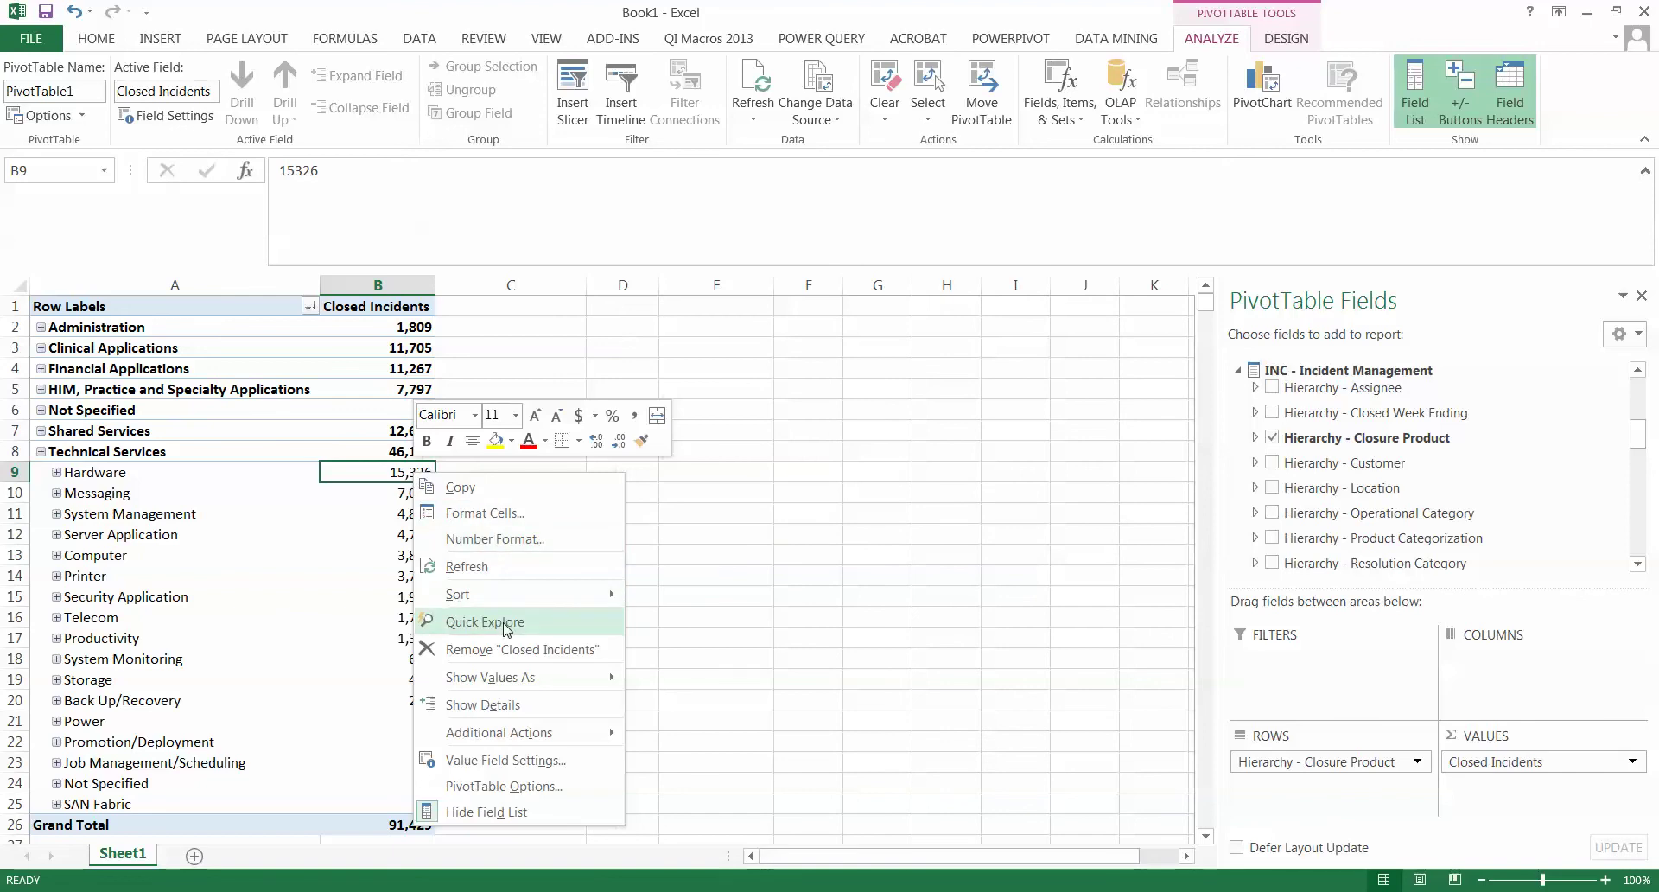
{"action": "mouse_move", "coordinate": [519, 677]}
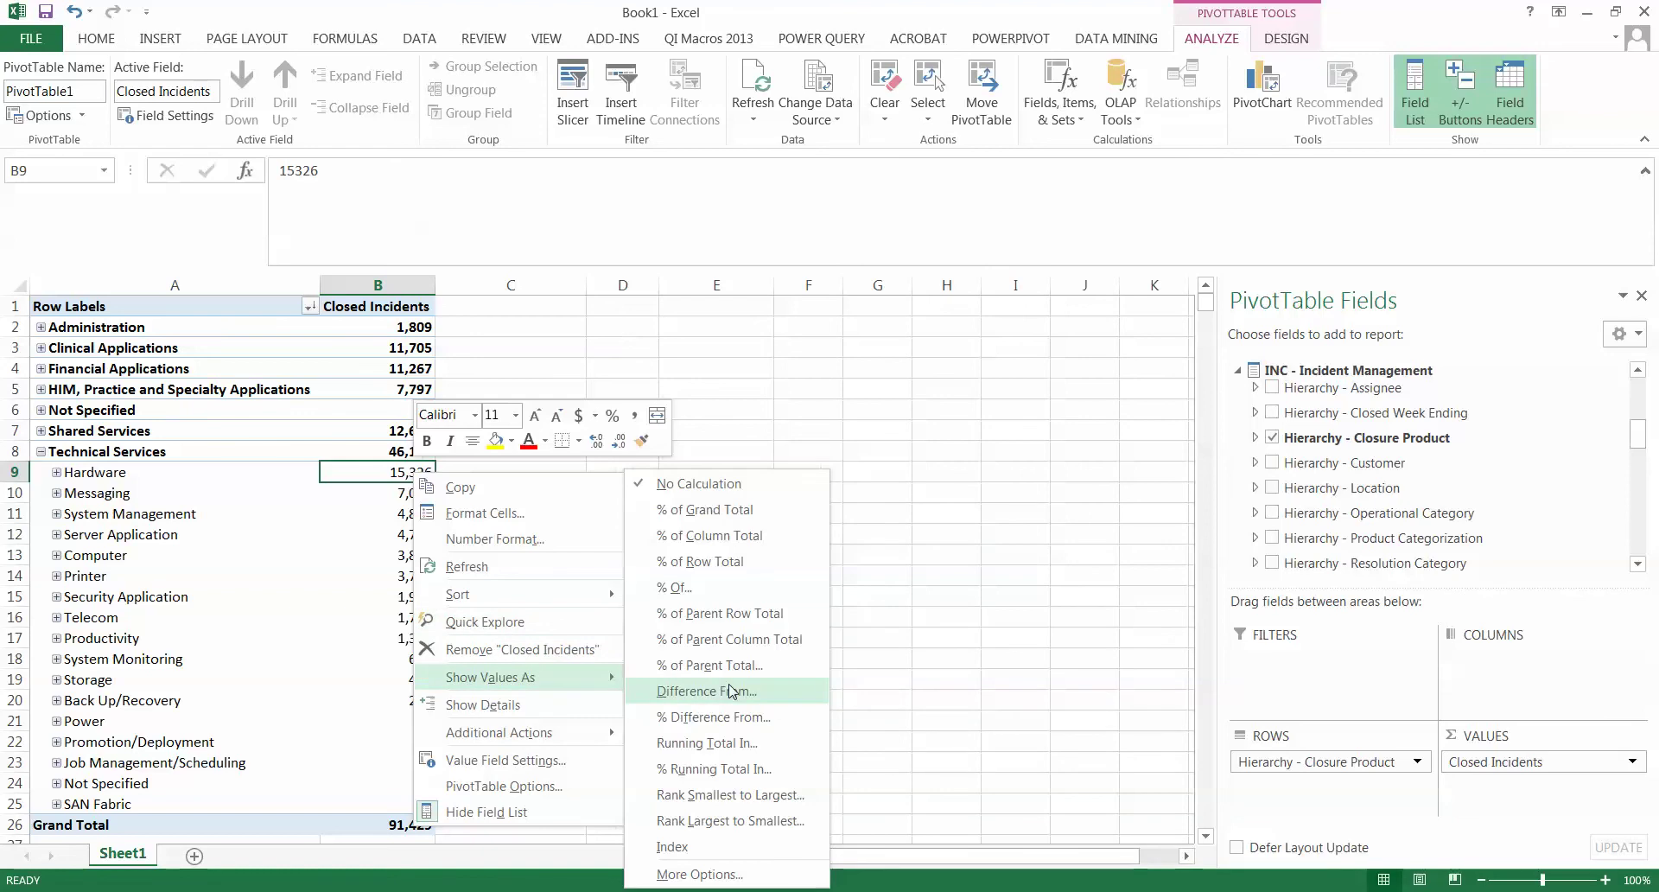
{"action": "left_click", "coordinate": [708, 535]}
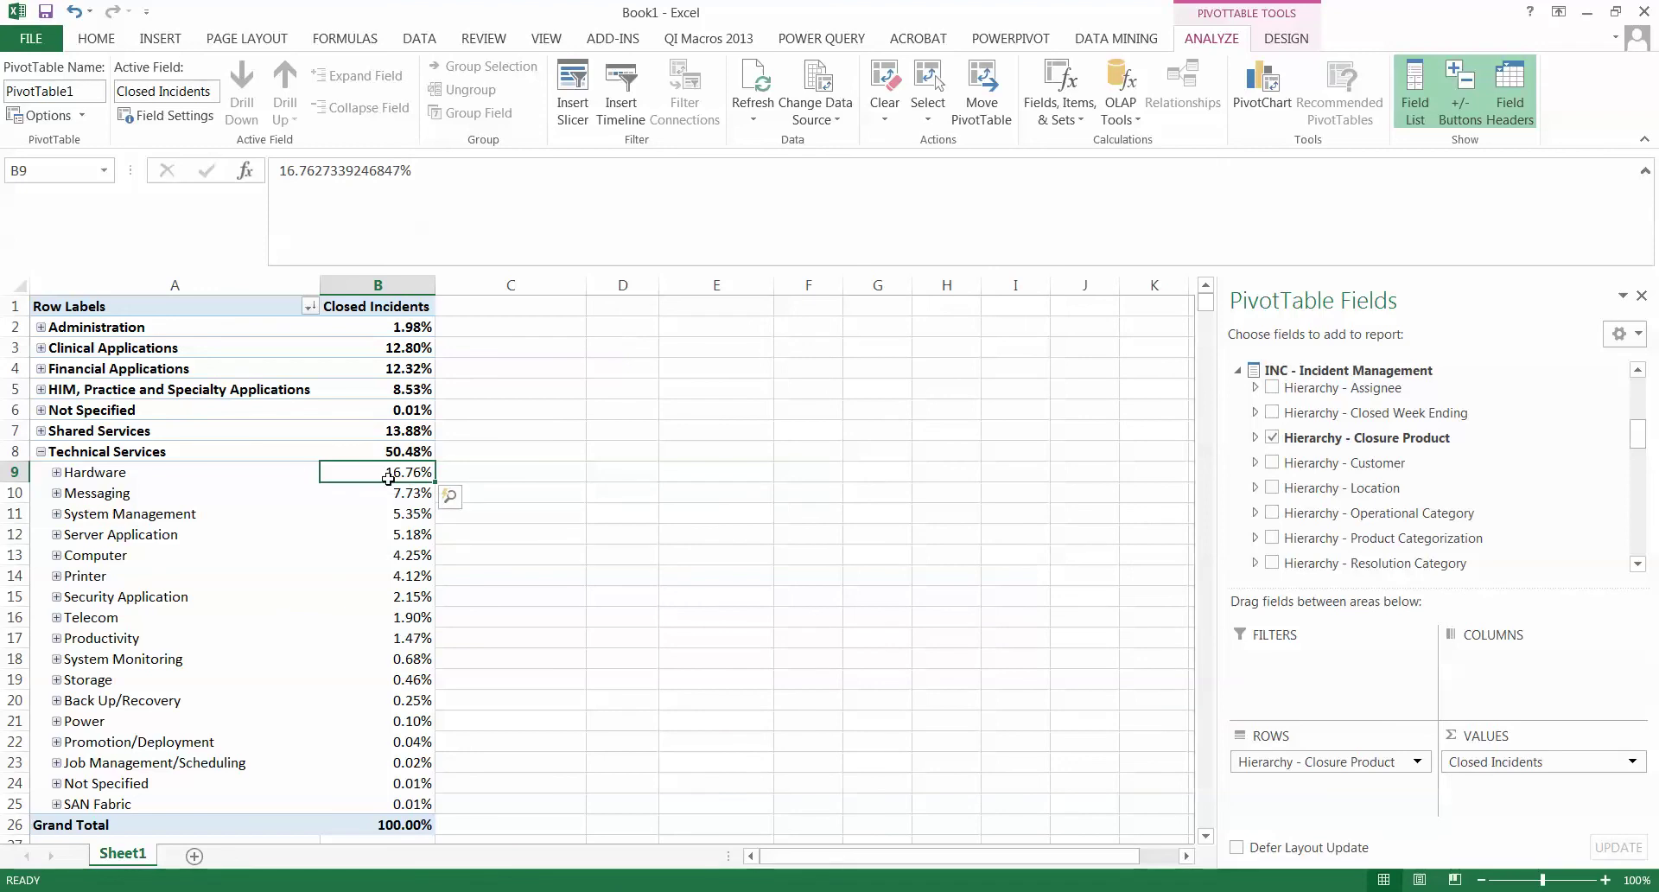
Expand the Hardware category and set the Closed Incidents values back to No Calculation.
{"action": "left_click", "coordinate": [57, 472]}
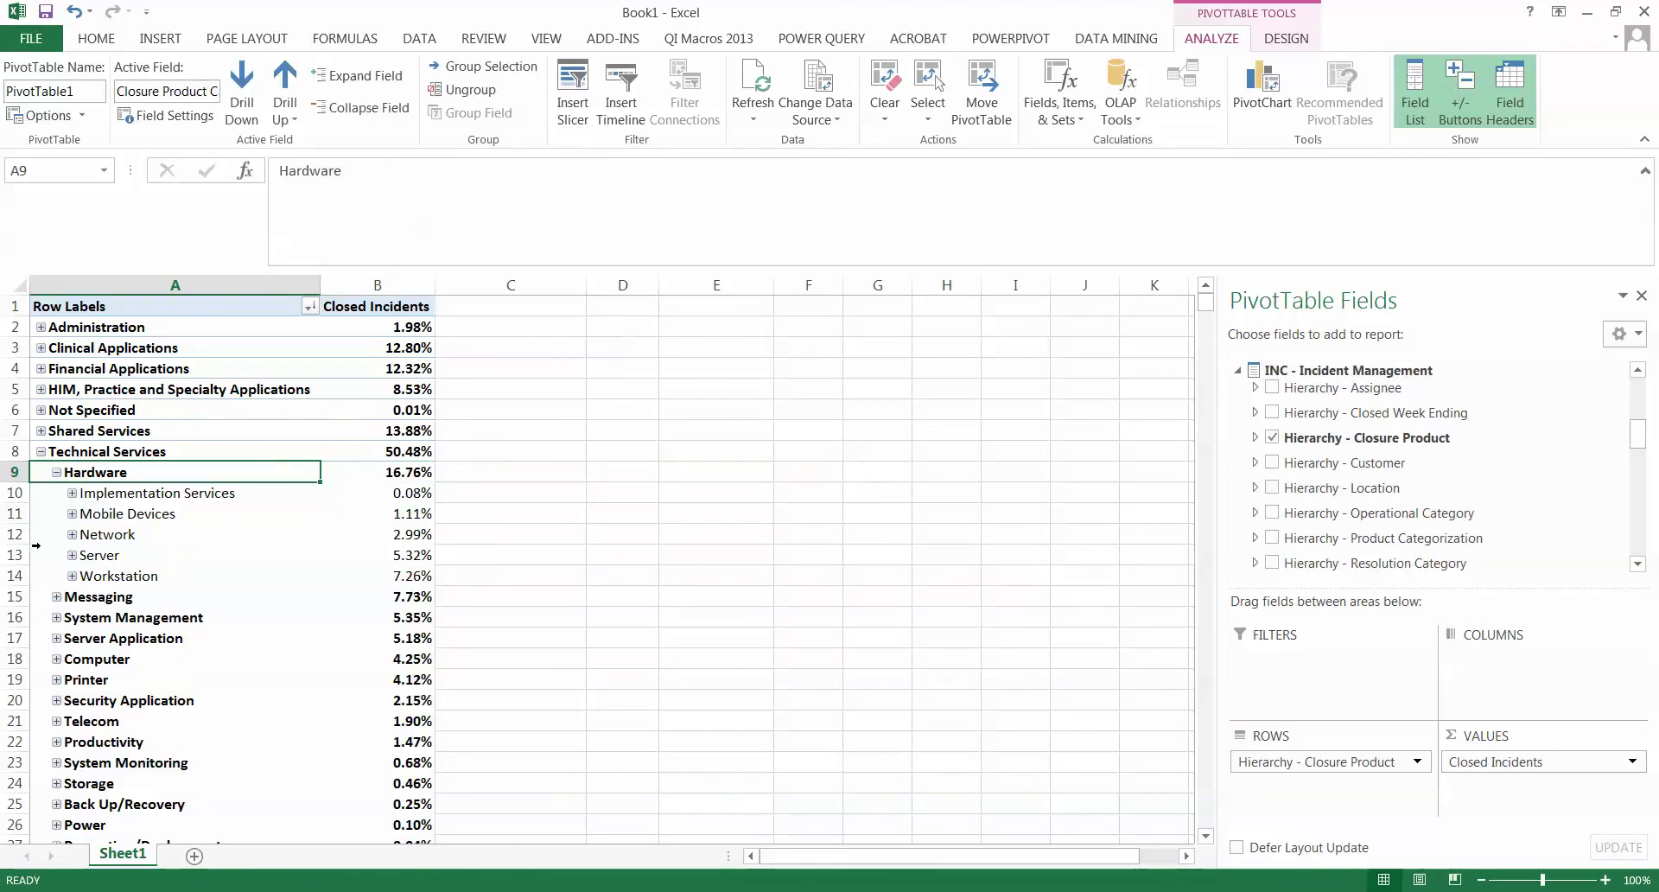
{"action": "left_click", "coordinate": [117, 576]}
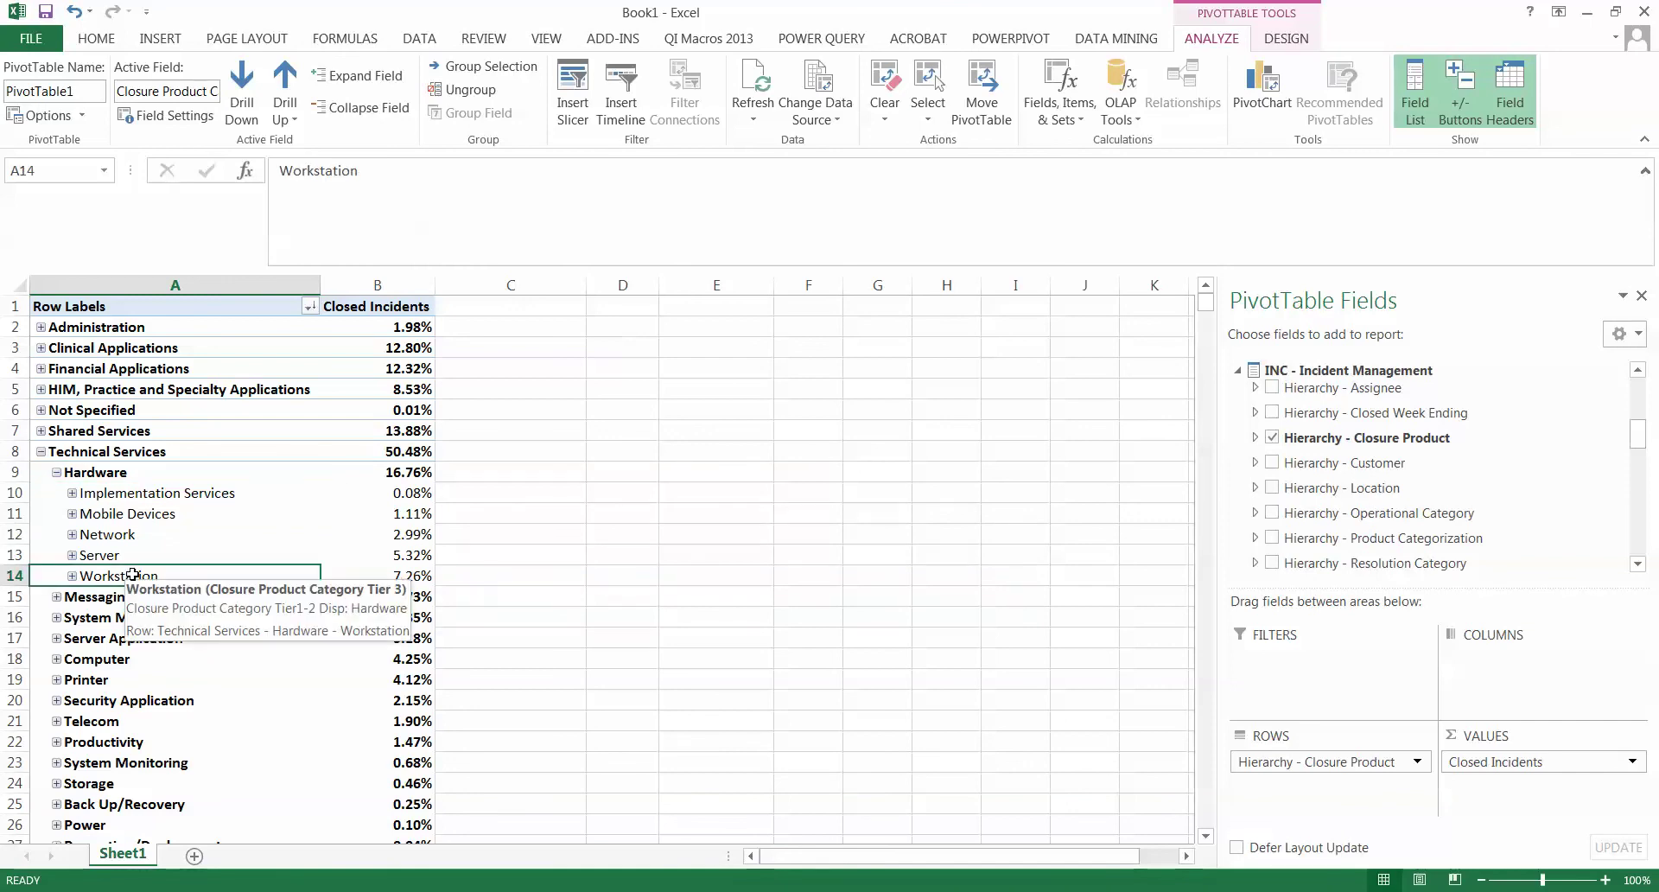
{"action": "right_click", "coordinate": [410, 577]}
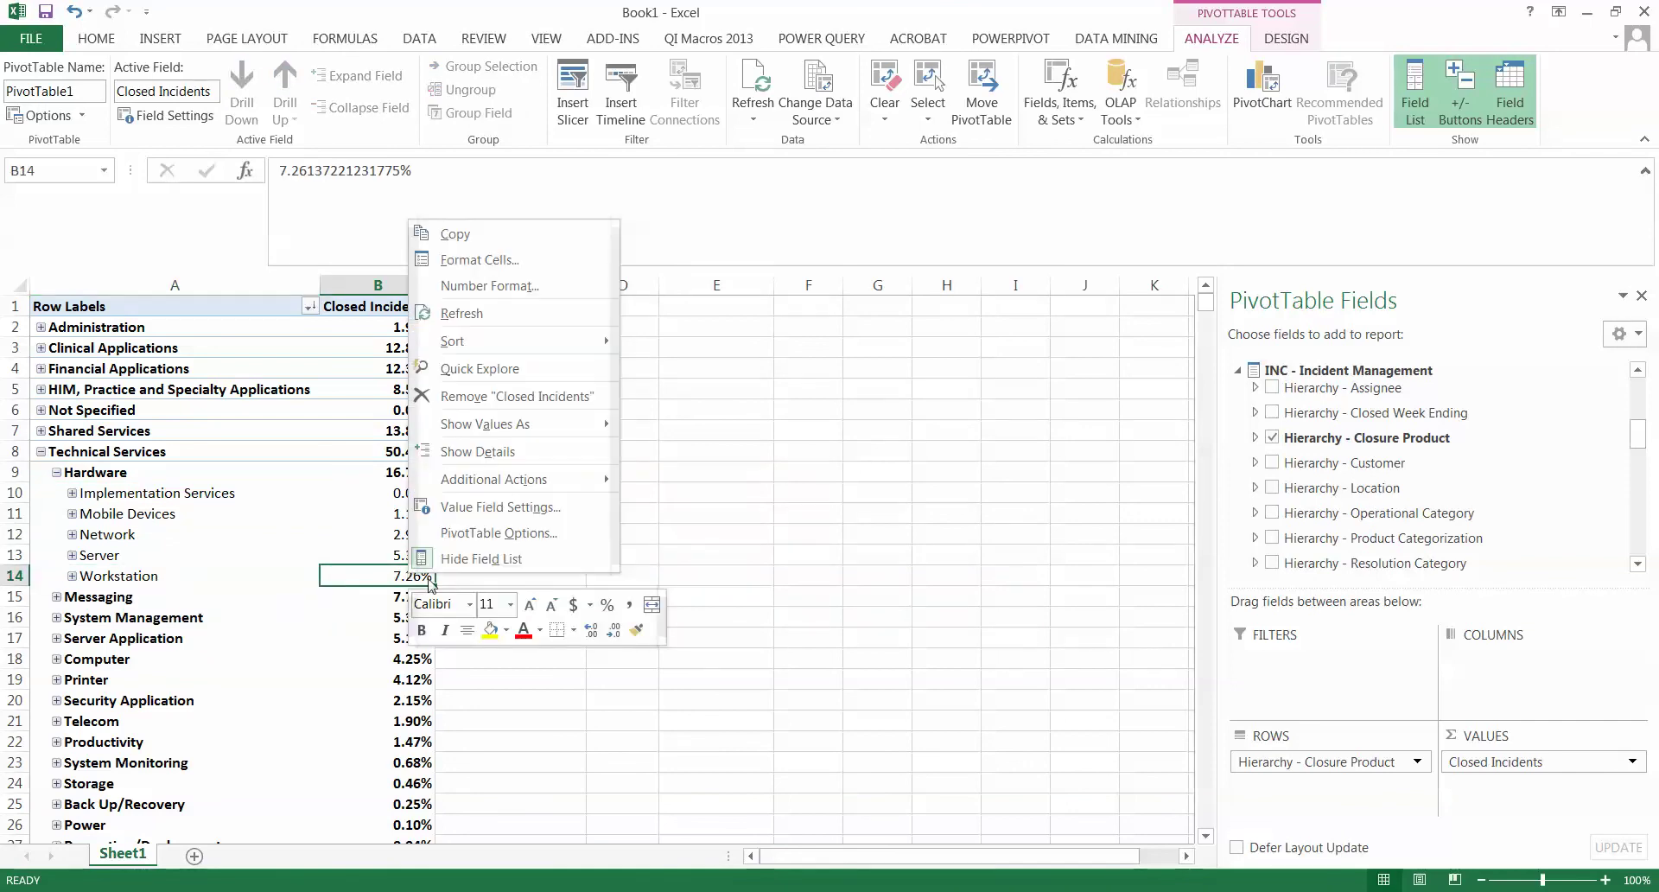
{"action": "mouse_move", "coordinate": [536, 432]}
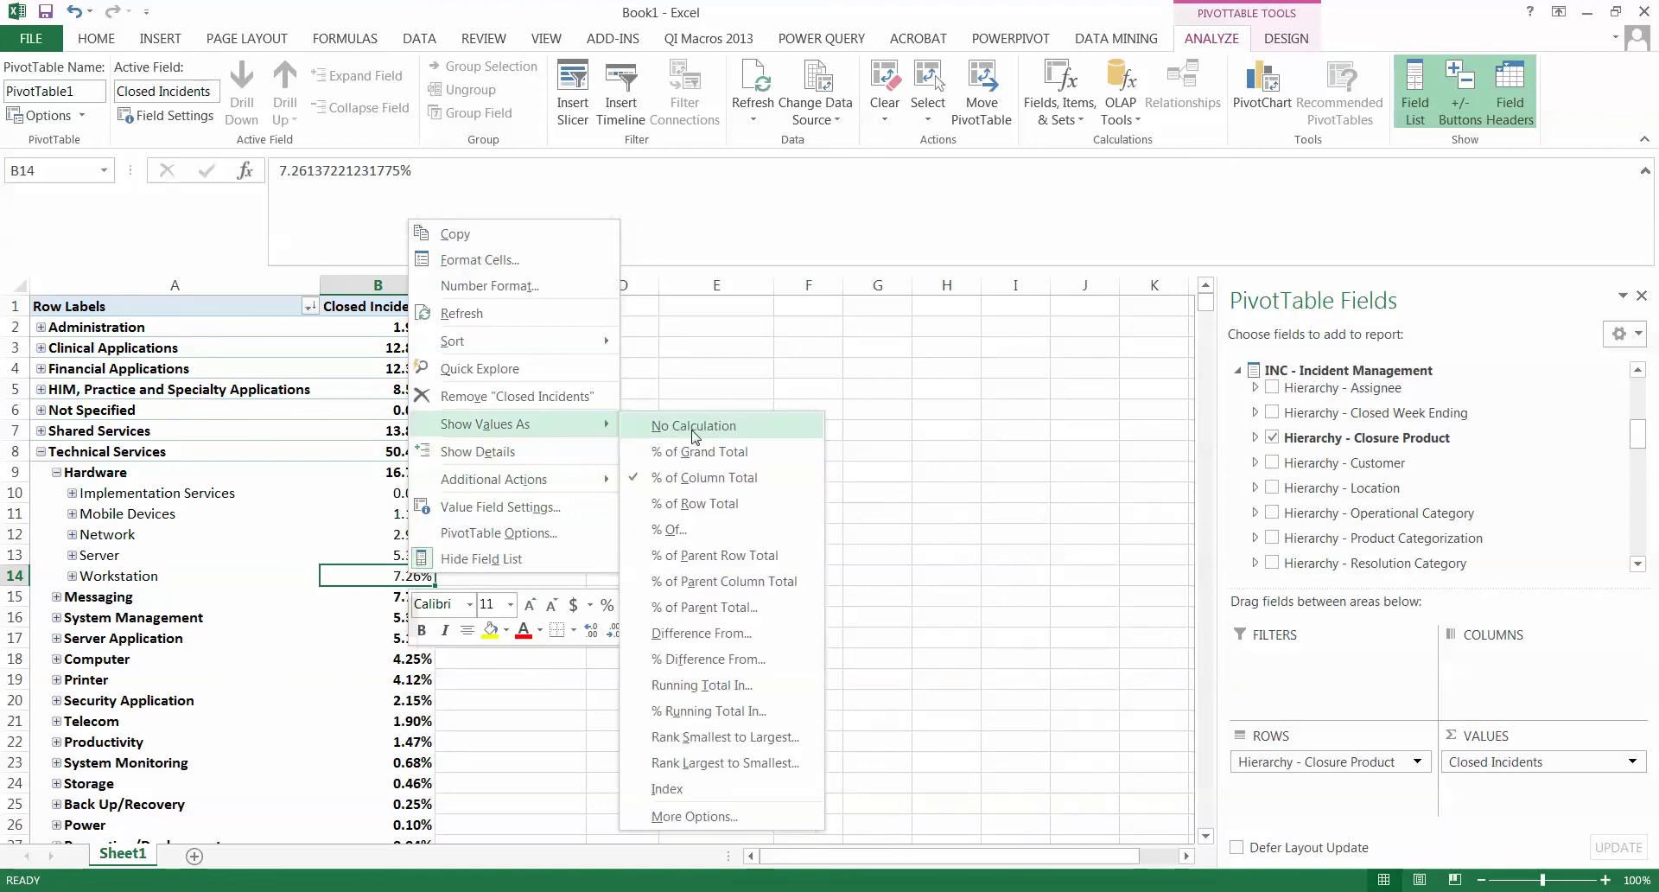
{"action": "left_click", "coordinate": [687, 477]}
{"action": "right_click", "coordinate": [399, 576]}
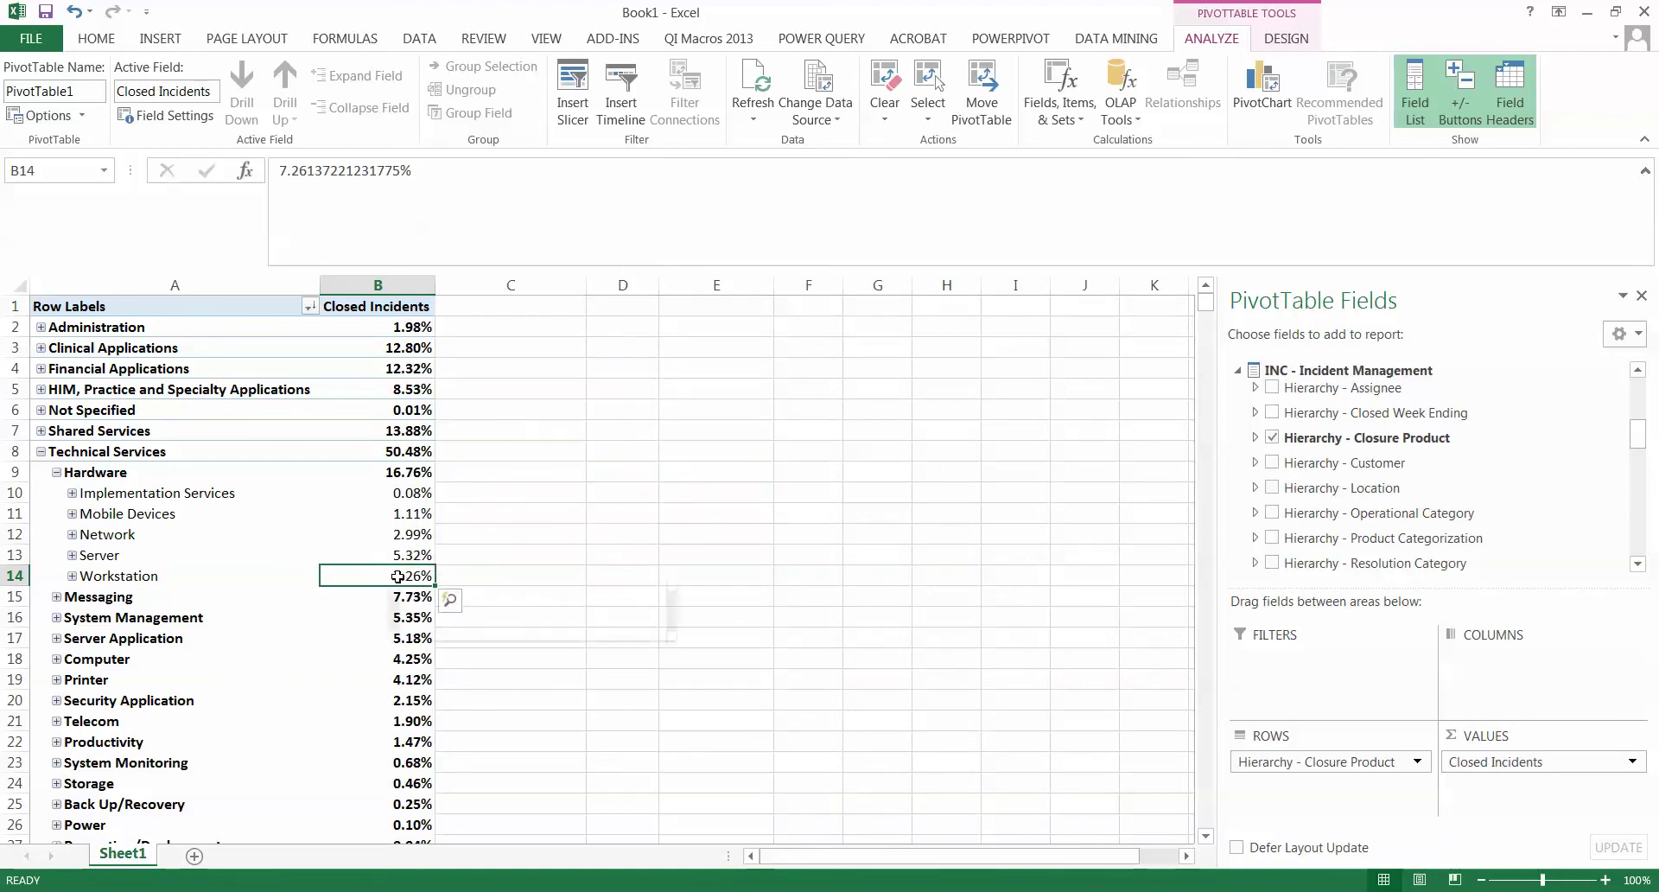
{"action": "mouse_move", "coordinate": [510, 437]}
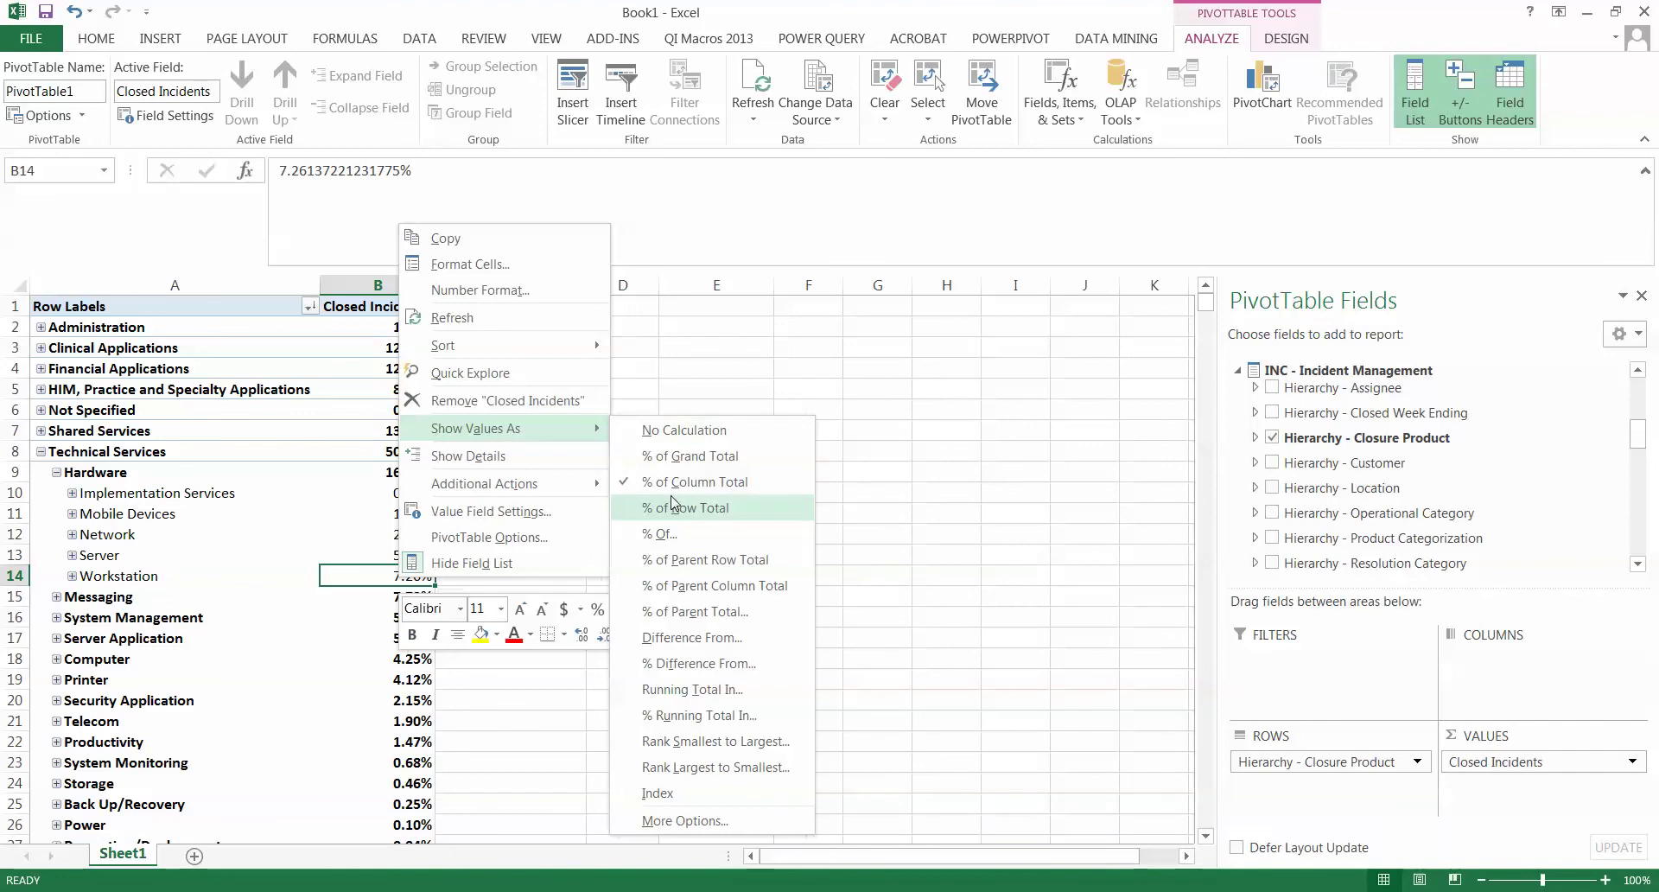
{"action": "left_click", "coordinate": [684, 441]}
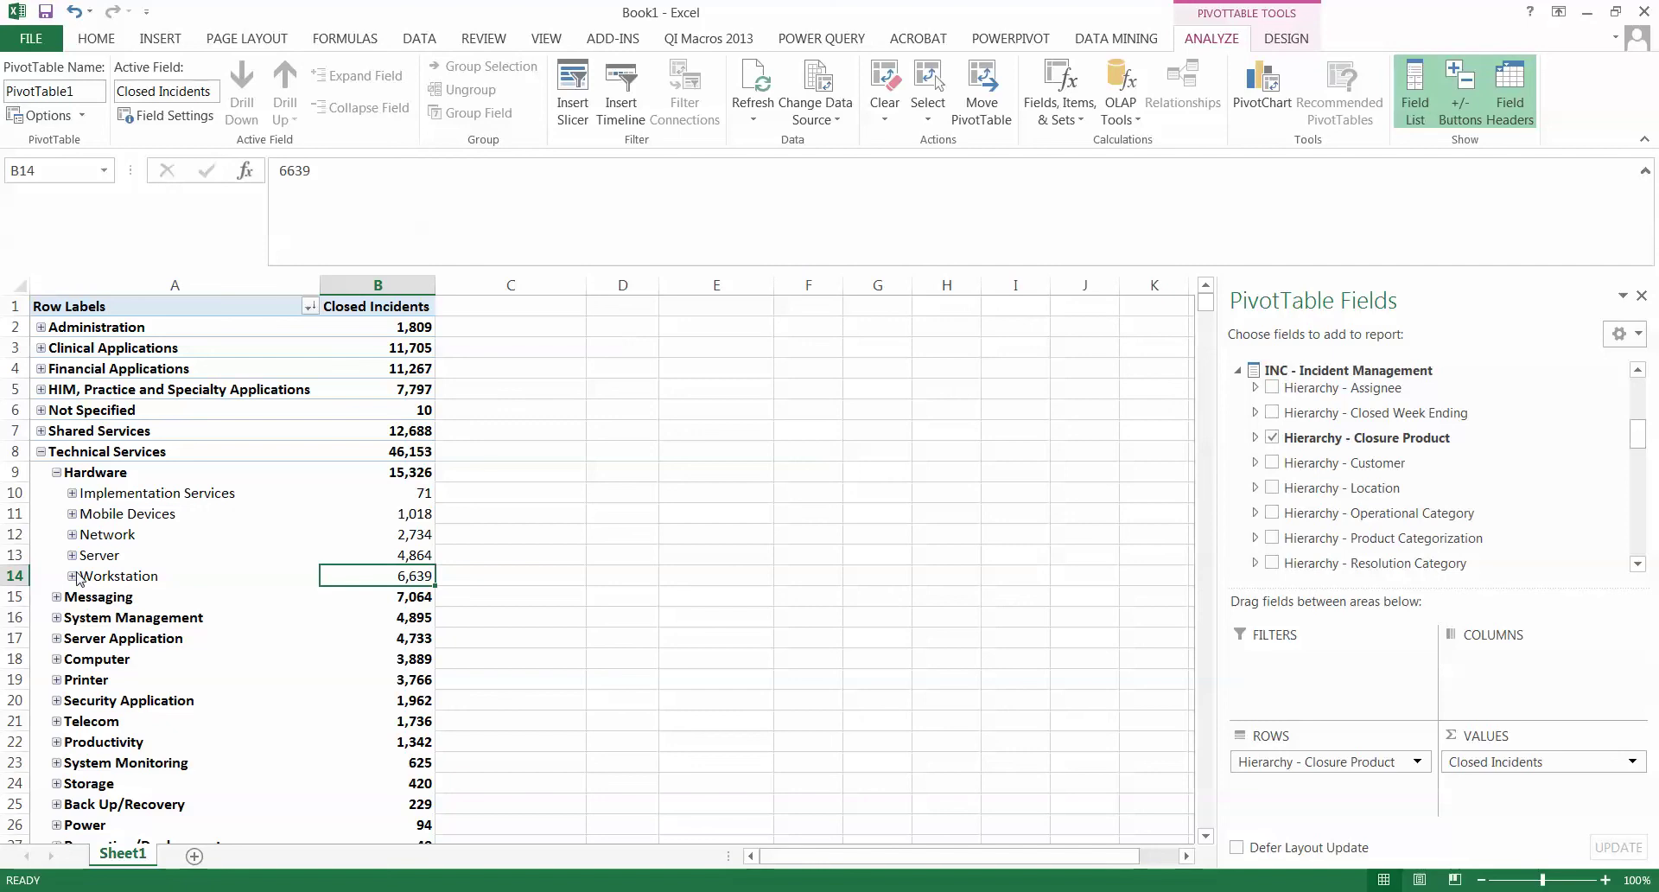
Expand both Workstation levels under Hardware down to the individual incidents and select the first incident.
{"action": "left_click", "coordinate": [72, 576]}
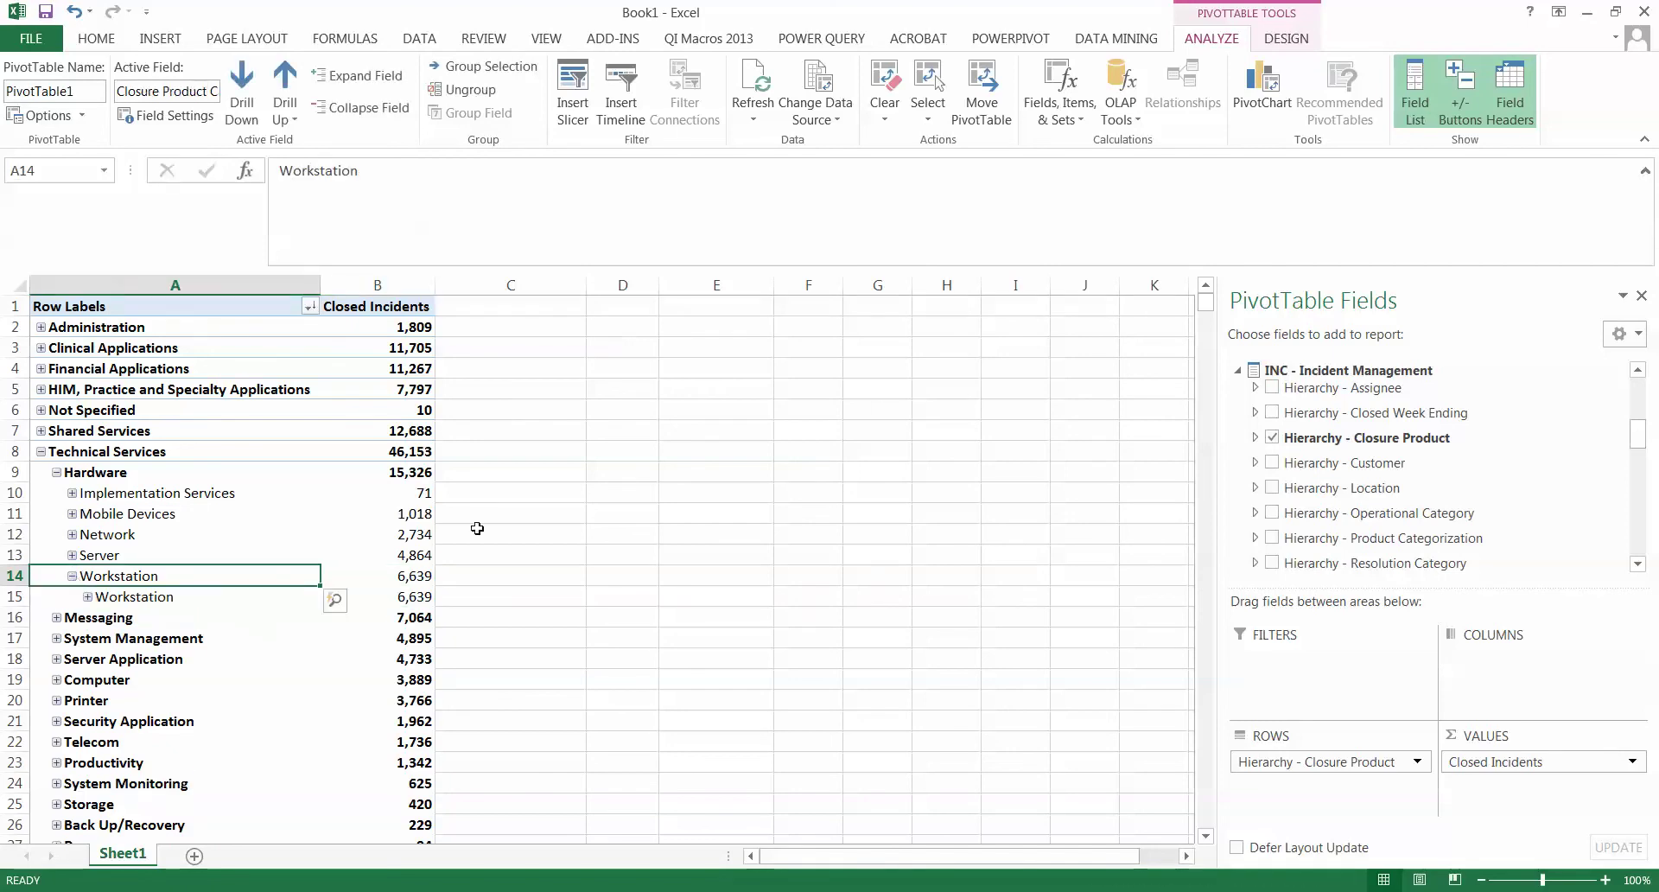
{"action": "left_click", "coordinate": [87, 597]}
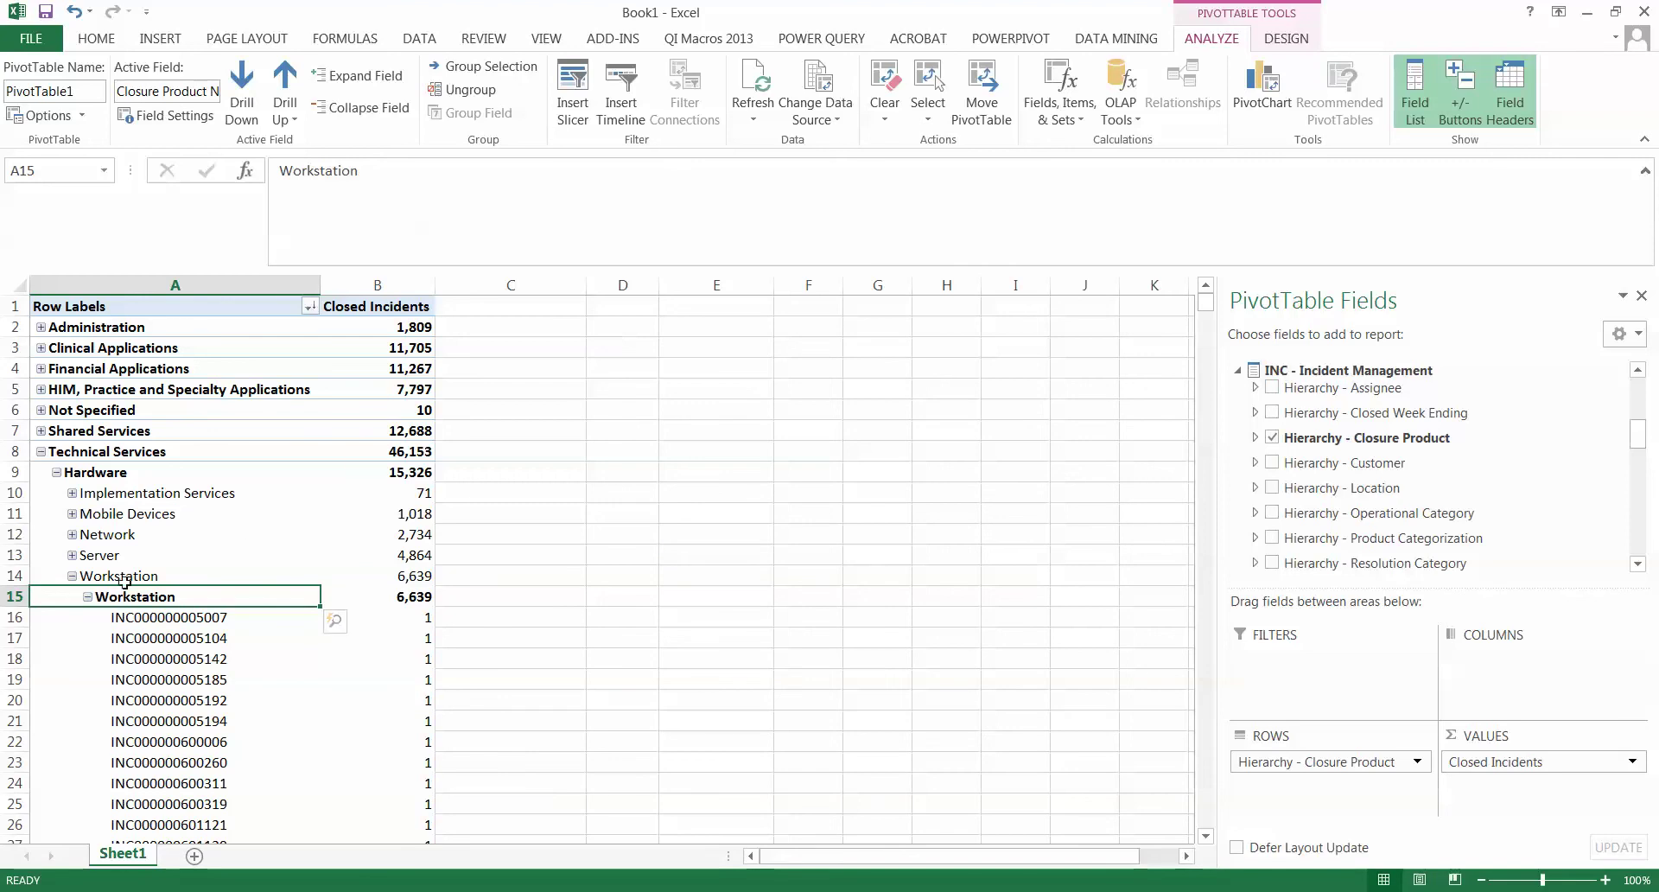
{"action": "left_click", "coordinate": [160, 619]}
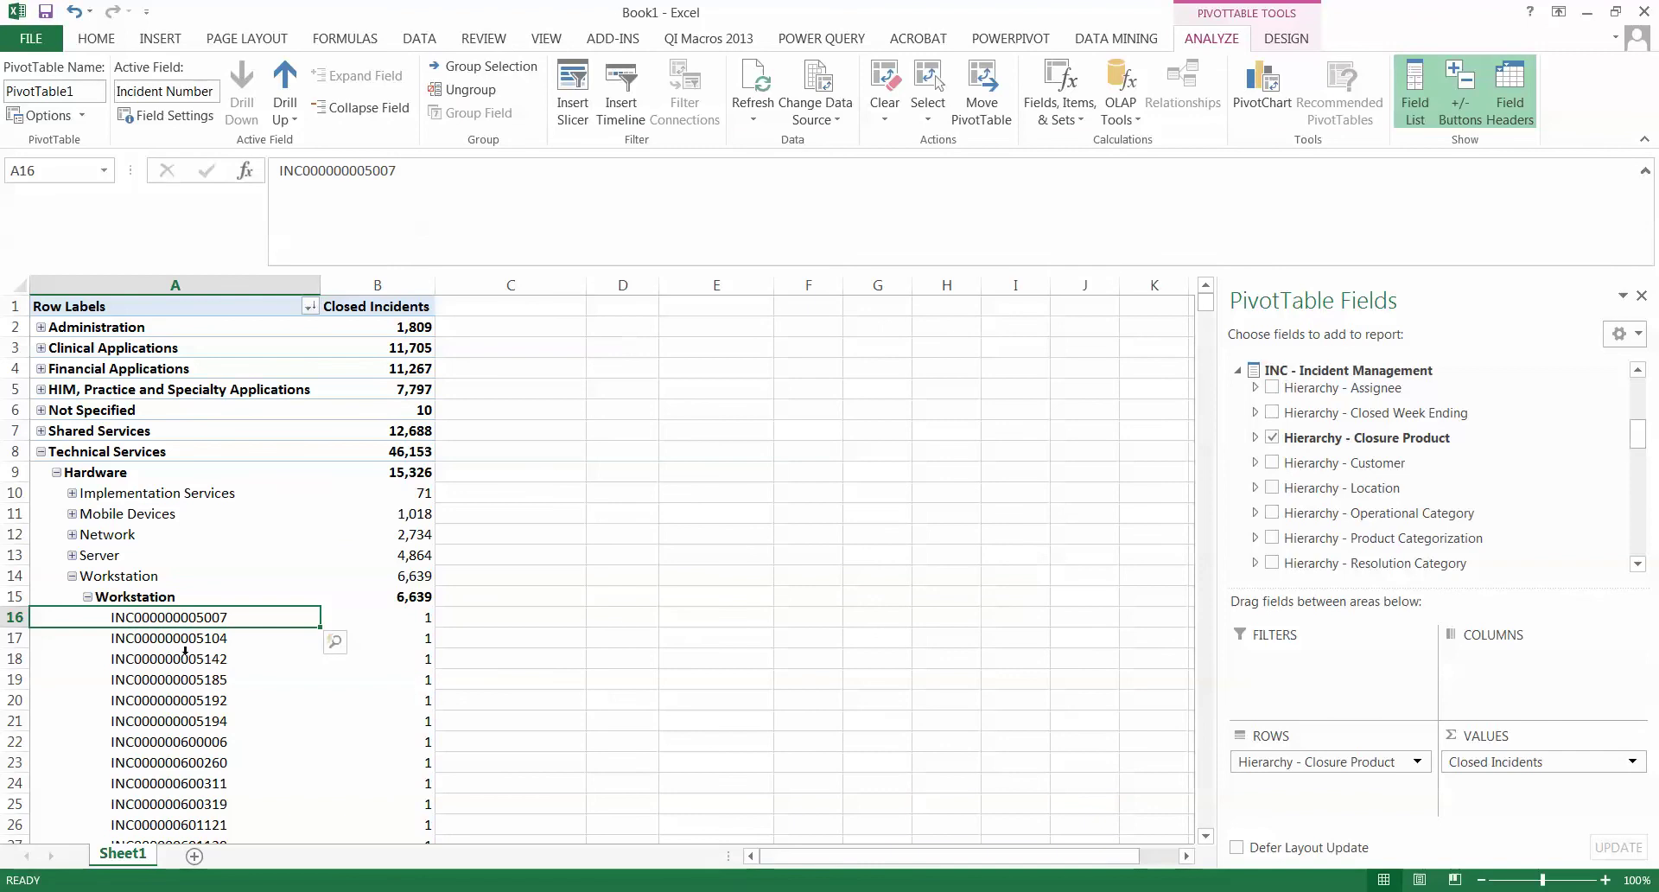
Open the OLAP property fields for the Incident Number level and add Assigned Group to the fields to display.
{"action": "left_click", "coordinate": [1127, 110]}
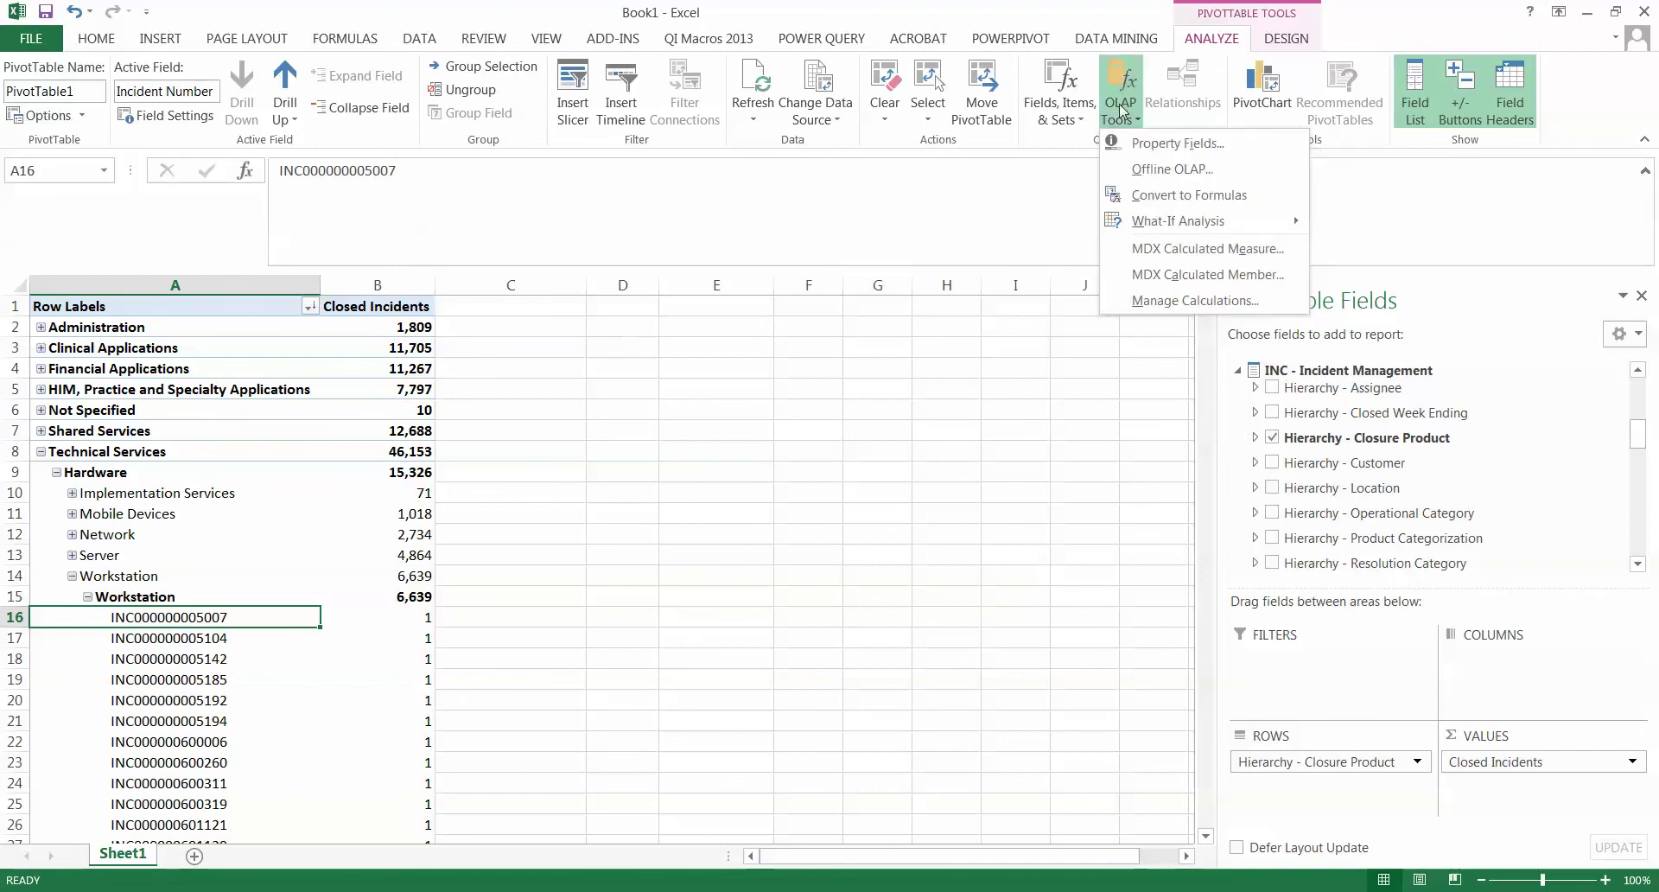
{"action": "left_click", "coordinate": [1154, 145]}
{"action": "left_click", "coordinate": [508, 358]}
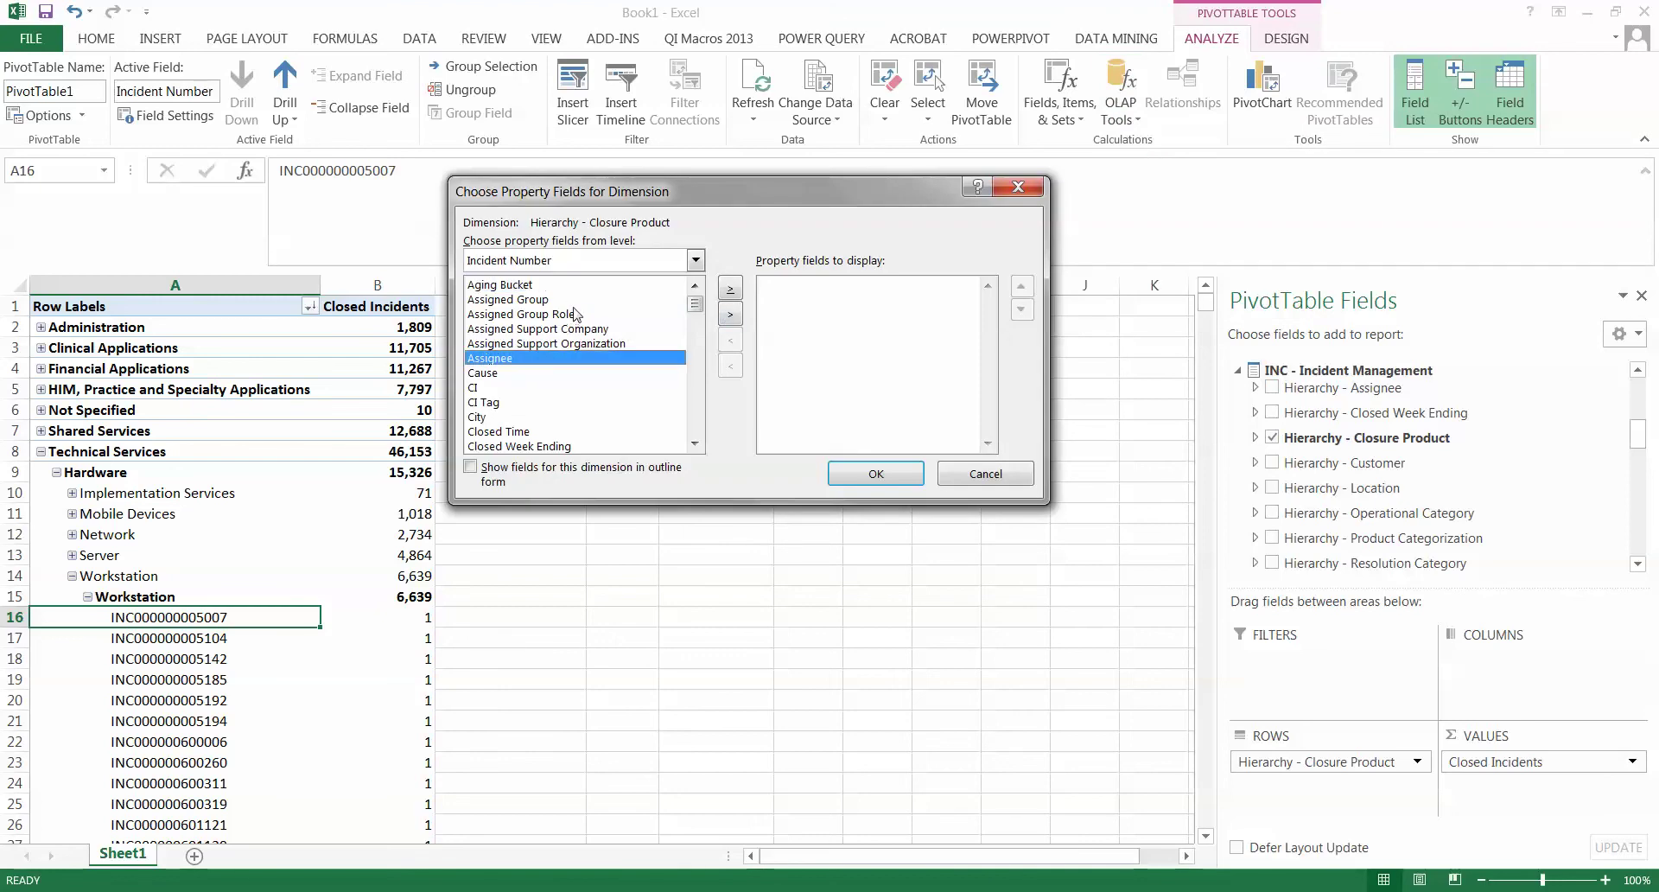
{"action": "left_click", "coordinate": [541, 299]}
{"action": "left_click", "coordinate": [730, 292]}
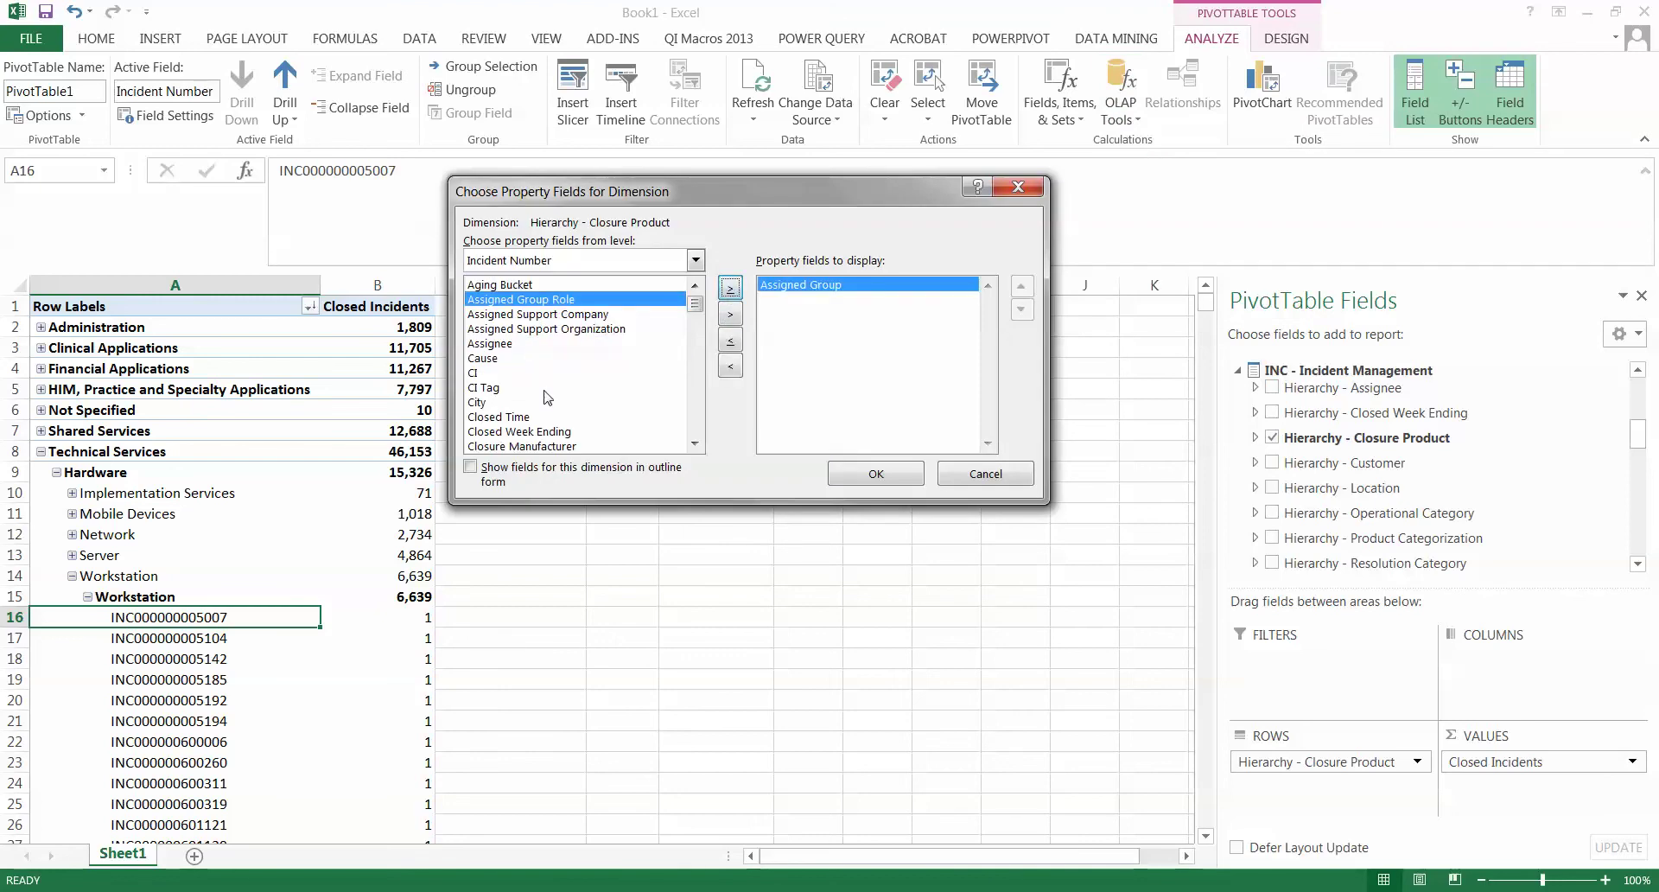
Add Priority and Last Modified Time to the displayed property fields and apply the selection to the PivotTable.
{"action": "left_click", "coordinate": [519, 357]}
{"action": "key", "text": "p"}
{"action": "key", "text": "r"}
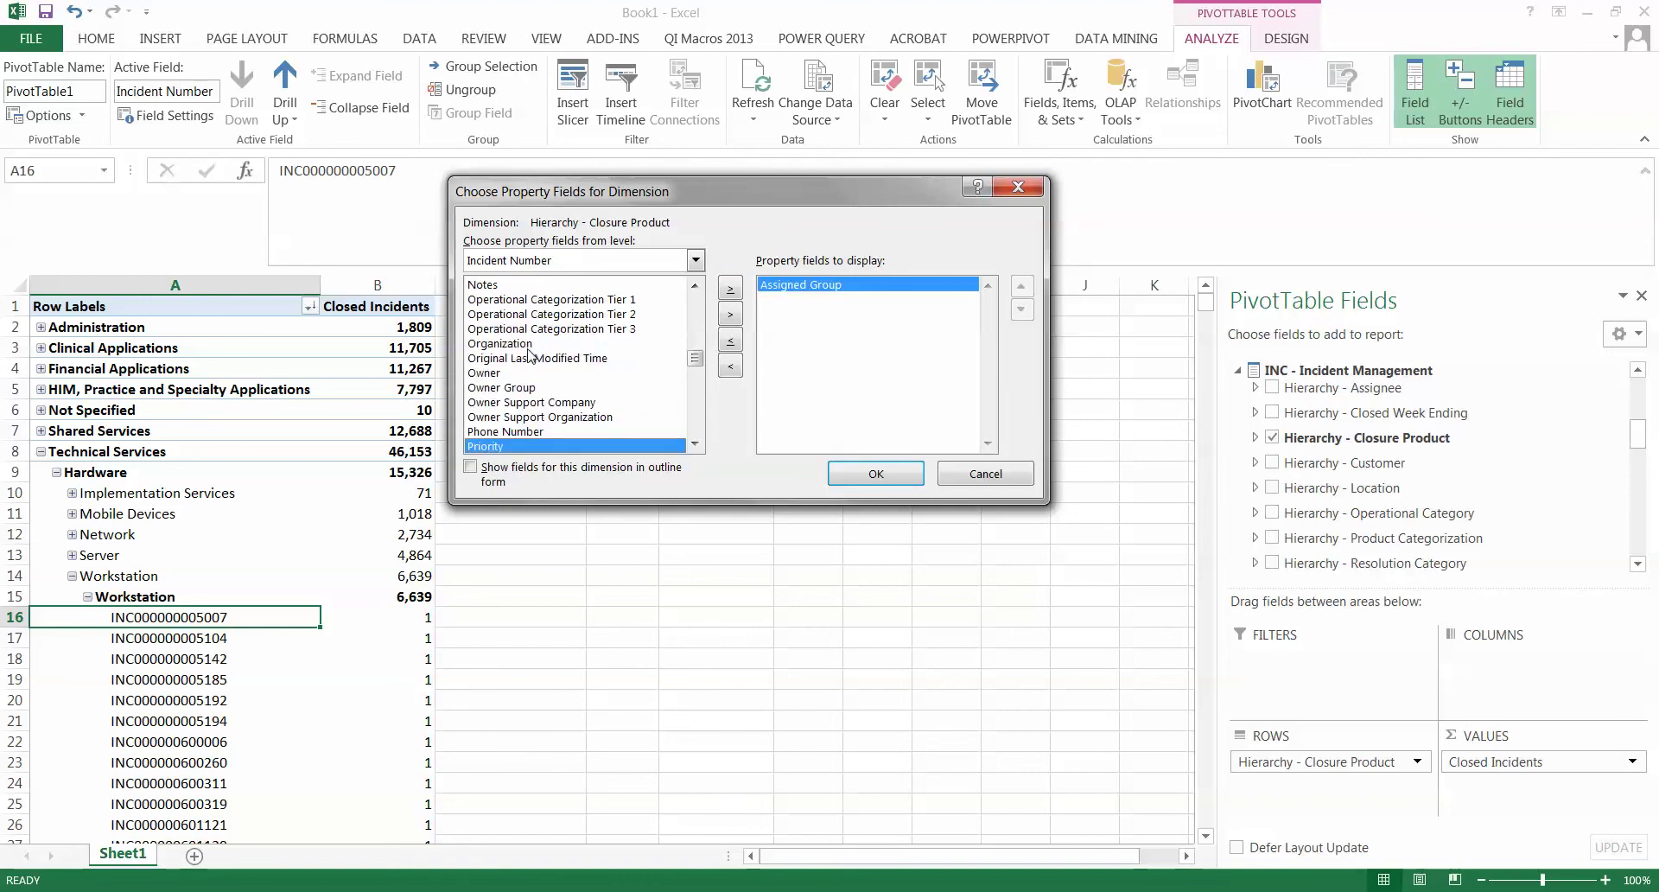
{"action": "left_click", "coordinate": [730, 291]}
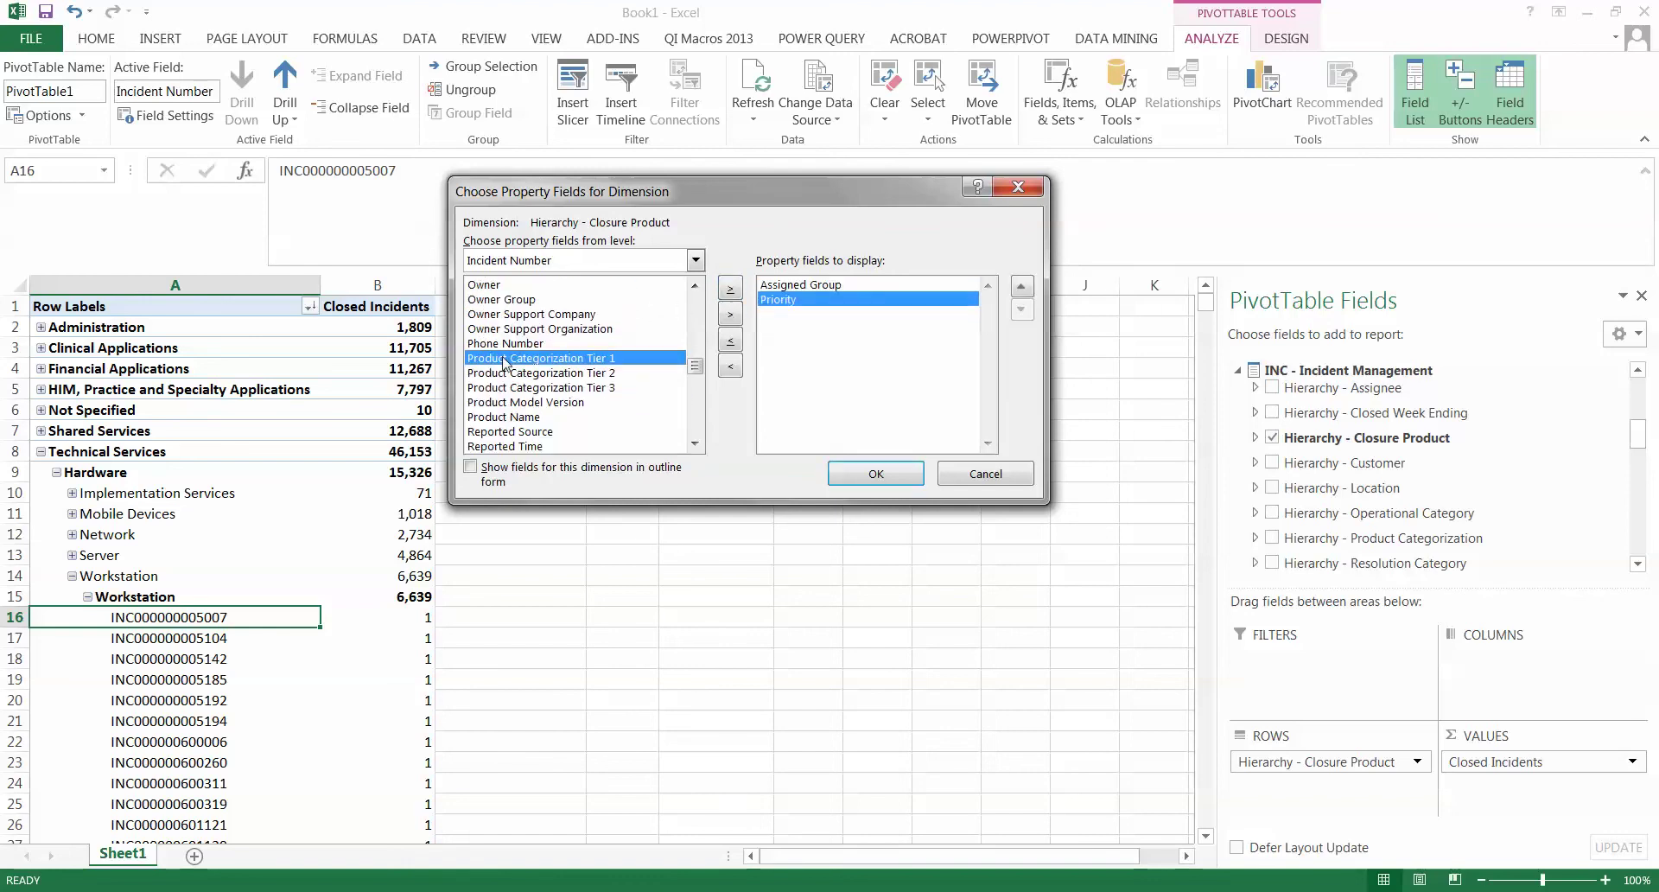
{"action": "key", "text": "l"}
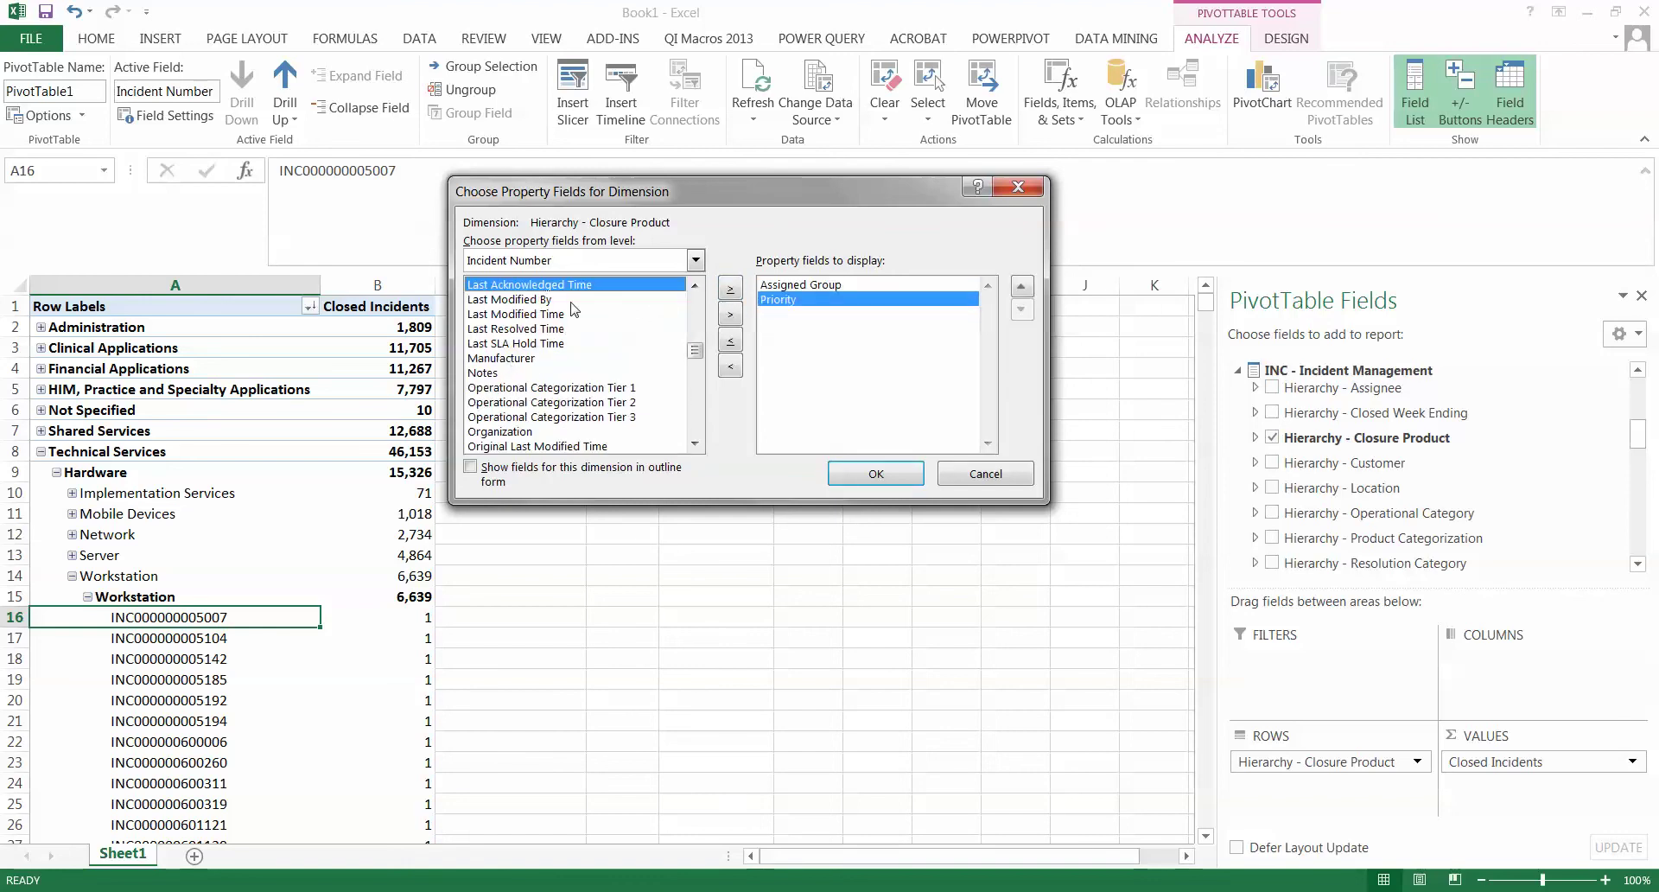
{"action": "left_click", "coordinate": [540, 314]}
{"action": "left_click", "coordinate": [730, 290]}
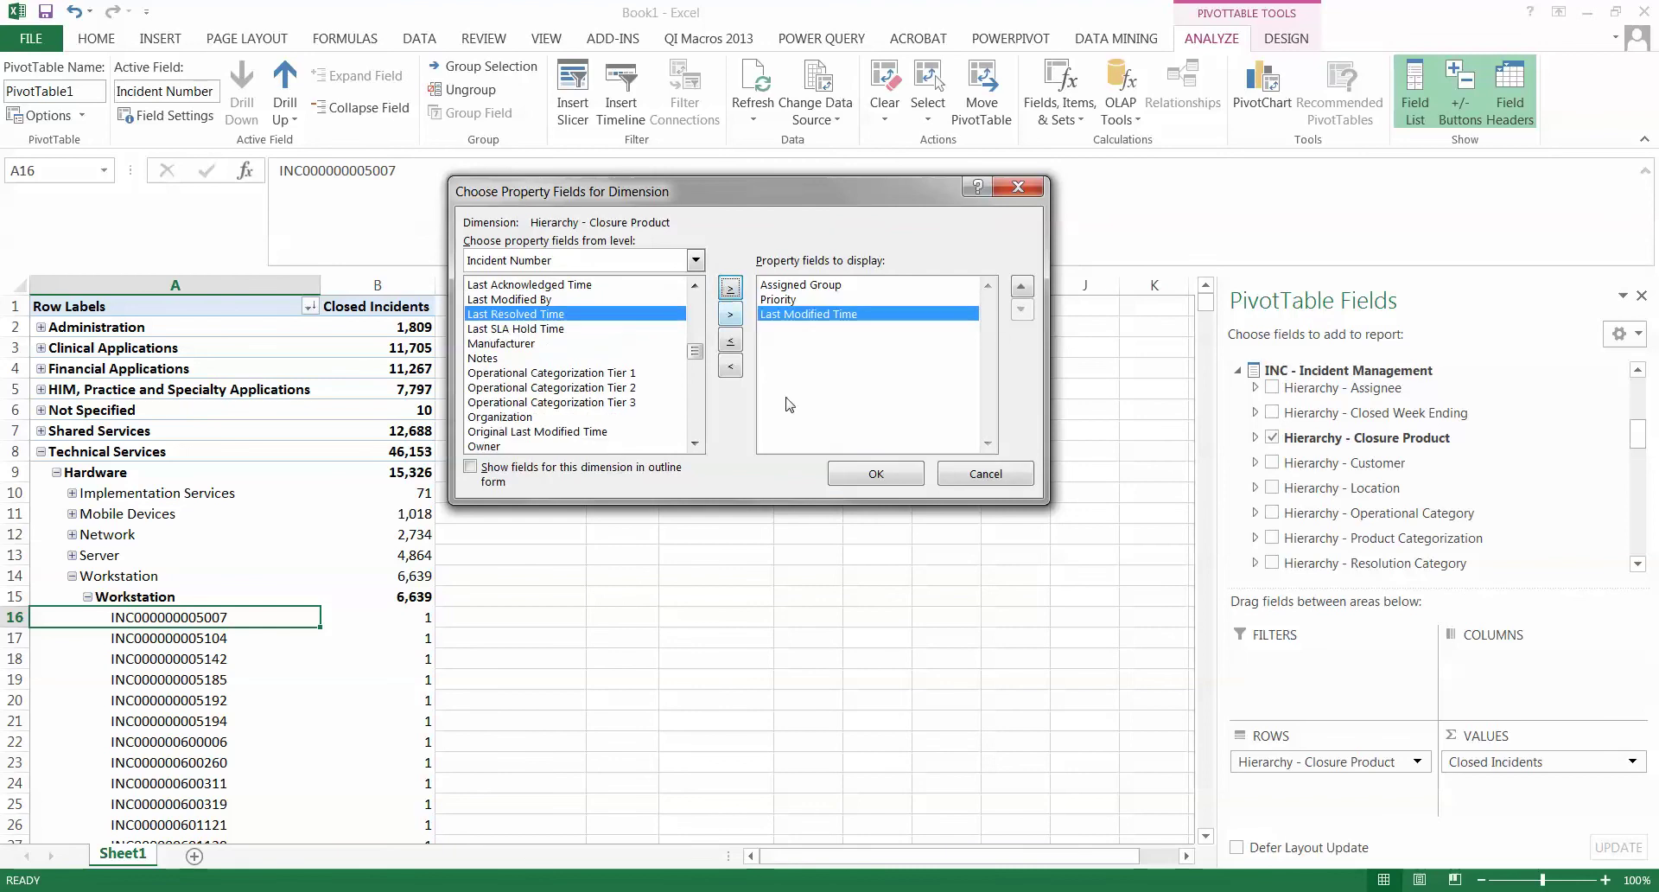
{"action": "left_click", "coordinate": [863, 466]}
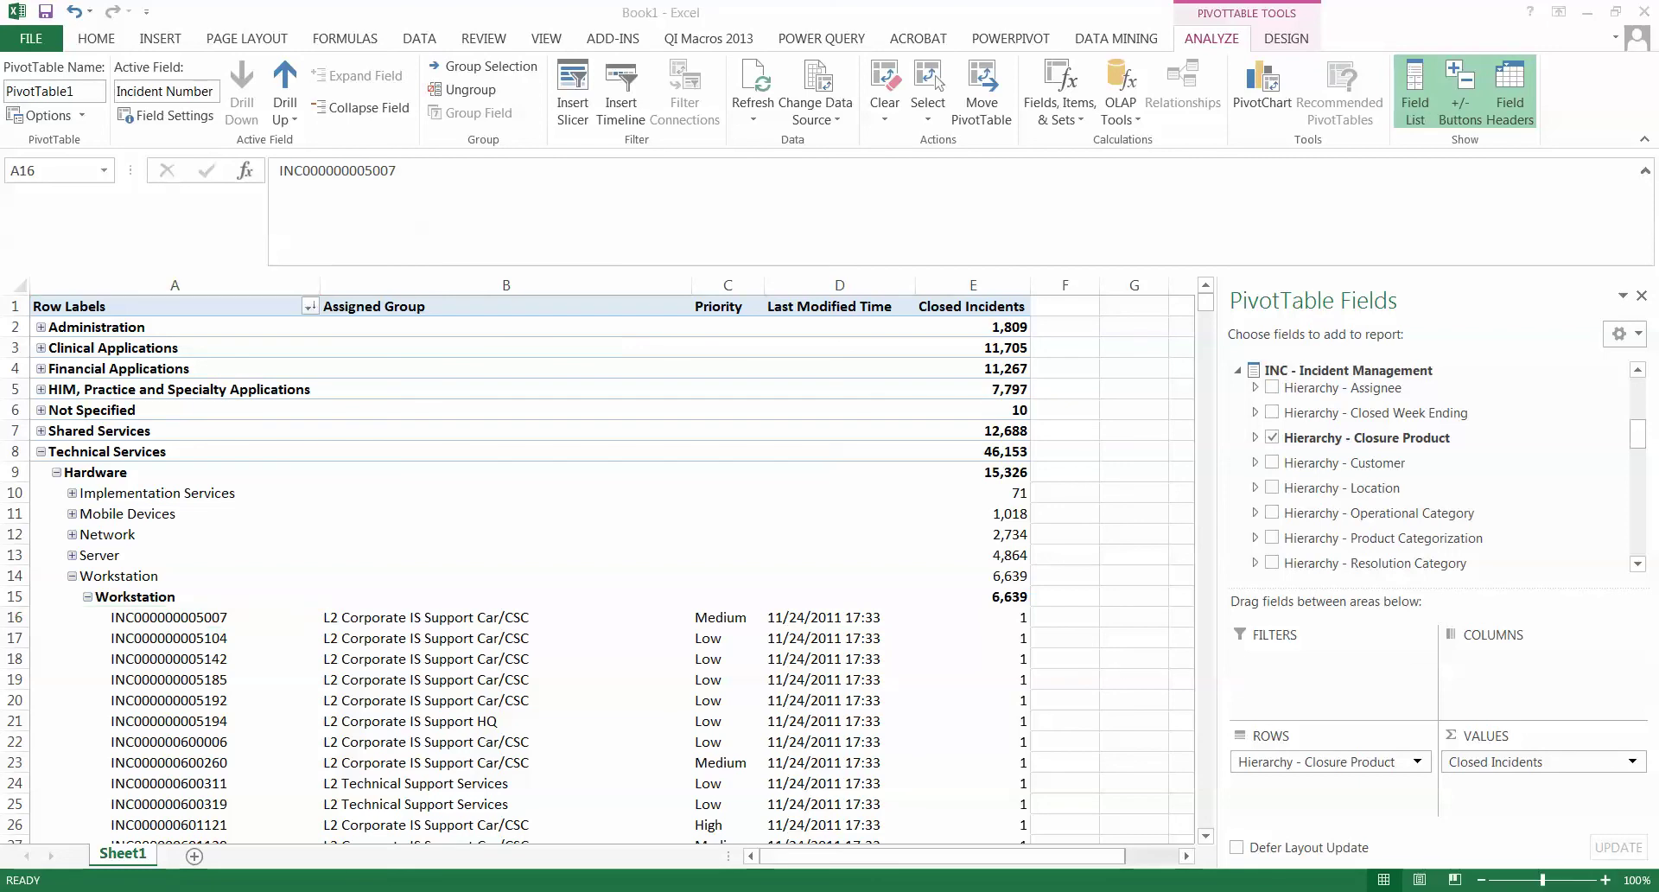
{"action": "left_click", "coordinate": [1500, 888]}
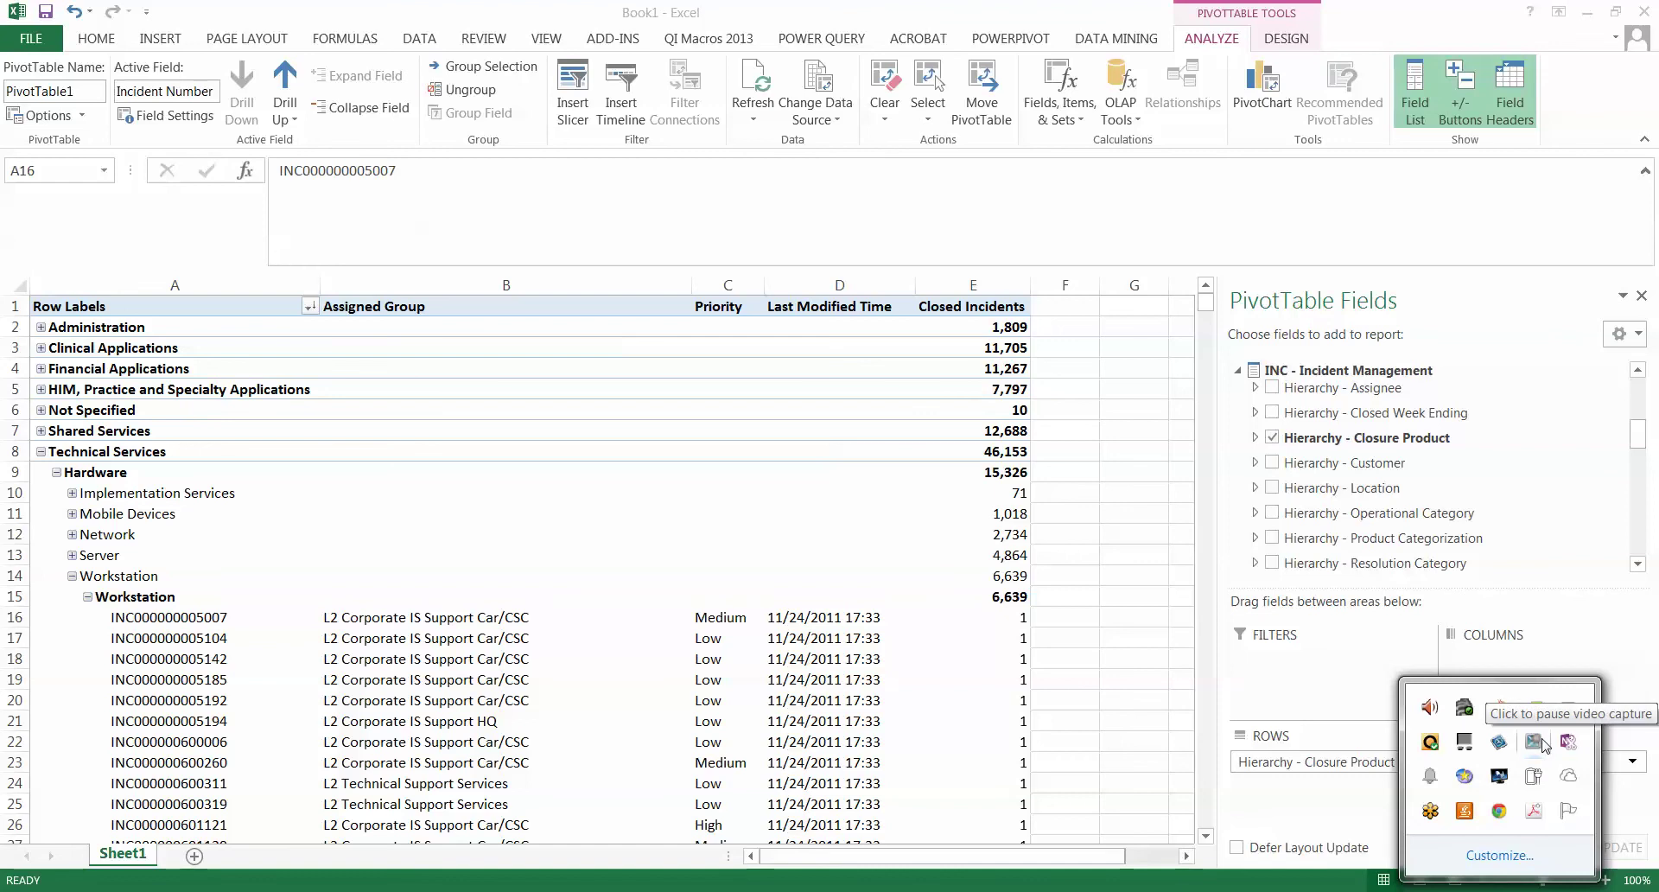